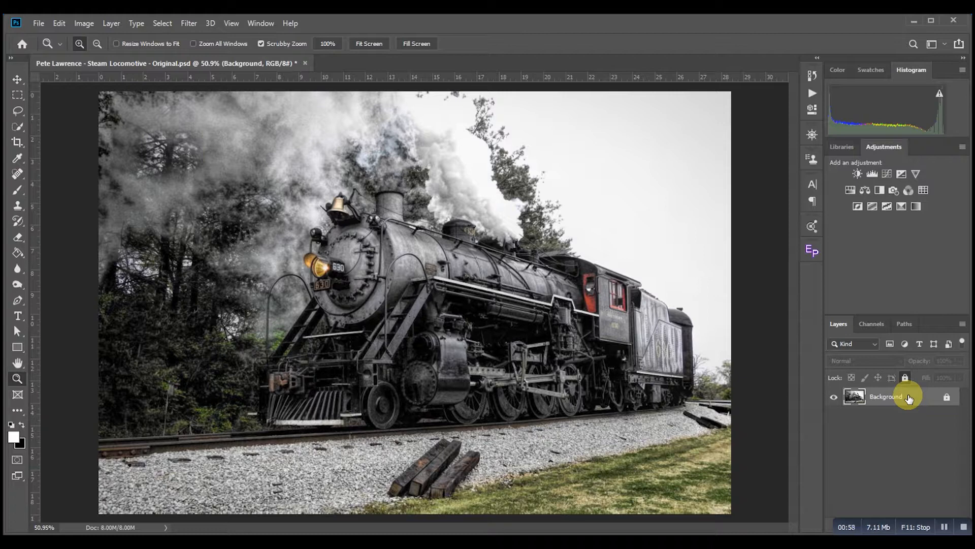
Step: Duplicate the Background layer, name the copy Train Main, and hide the original Background layer
{"action": "key", "text": "ctrl+j"}
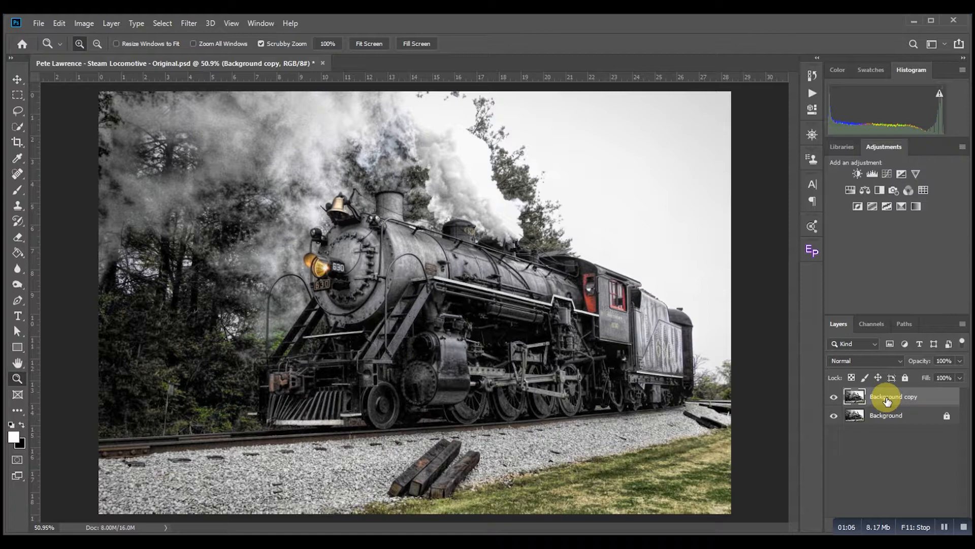
{"action": "double_click", "coordinate": [887, 401]}
{"action": "type", "text": "Train Main"}
{"action": "key", "text": "Return"}
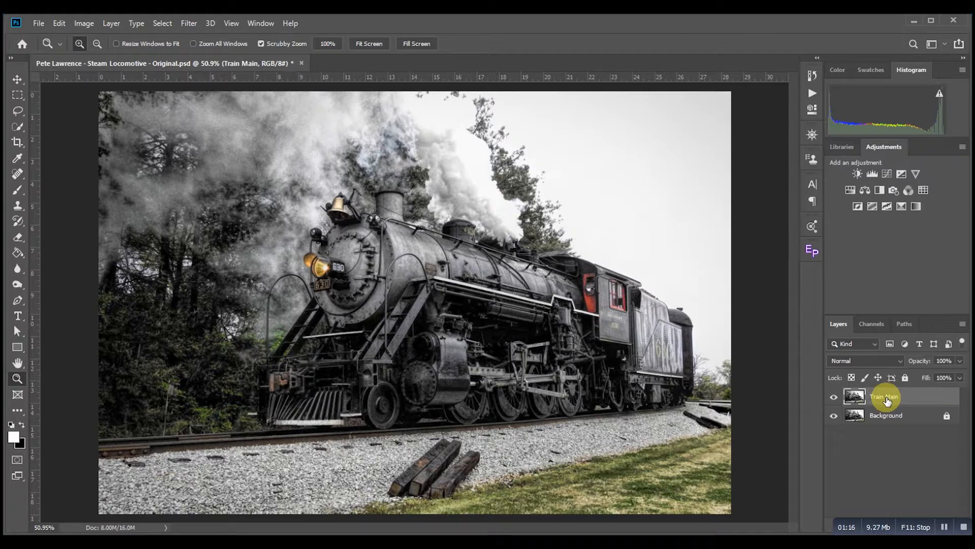
{"action": "left_click", "coordinate": [834, 417]}
Step: Zoom in on the wooden sleepers by the track and trace a closed Pen path around all three
{"action": "left_click", "coordinate": [439, 492]}
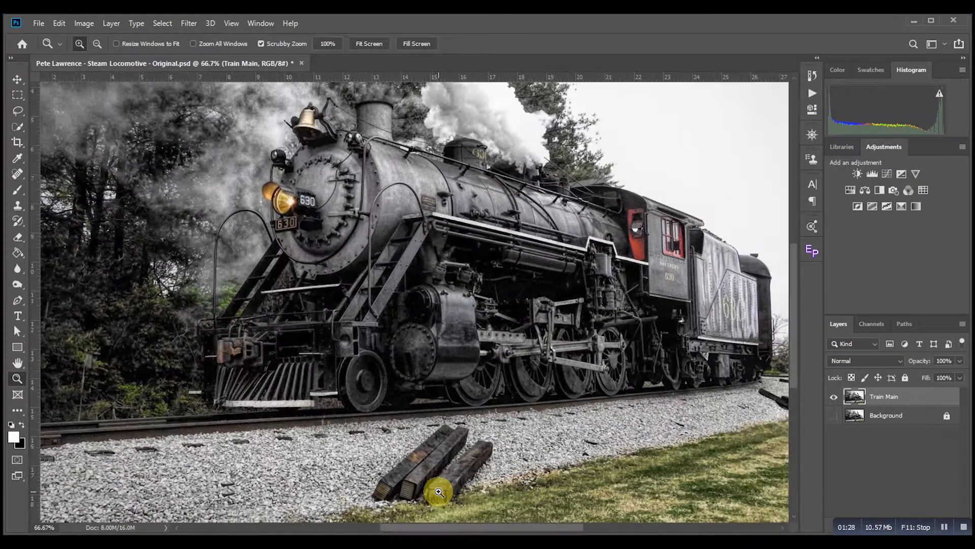
{"action": "left_click", "coordinate": [439, 492]}
{"action": "scroll", "coordinate": [457, 403], "scroll_direction": "down", "scroll_amount": 3}
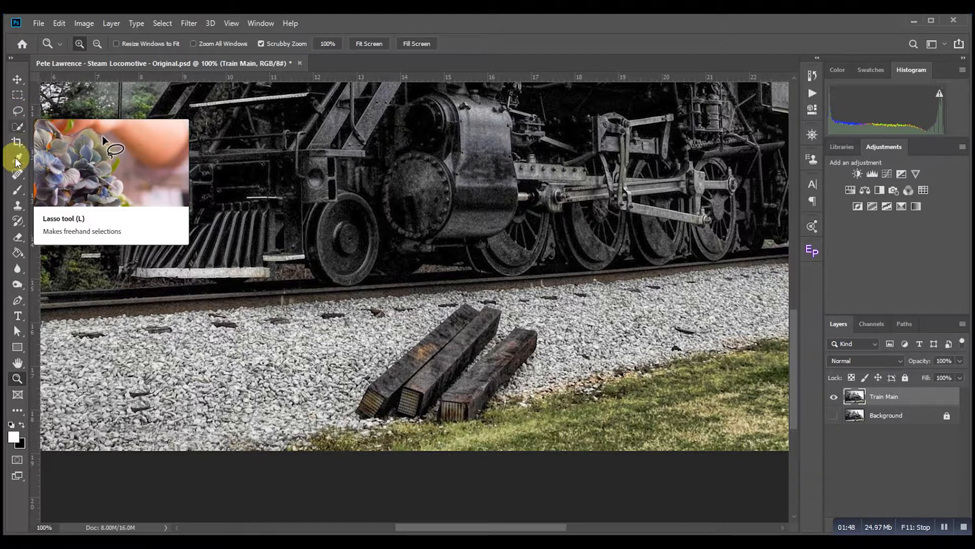
{"action": "left_click", "coordinate": [19, 303]}
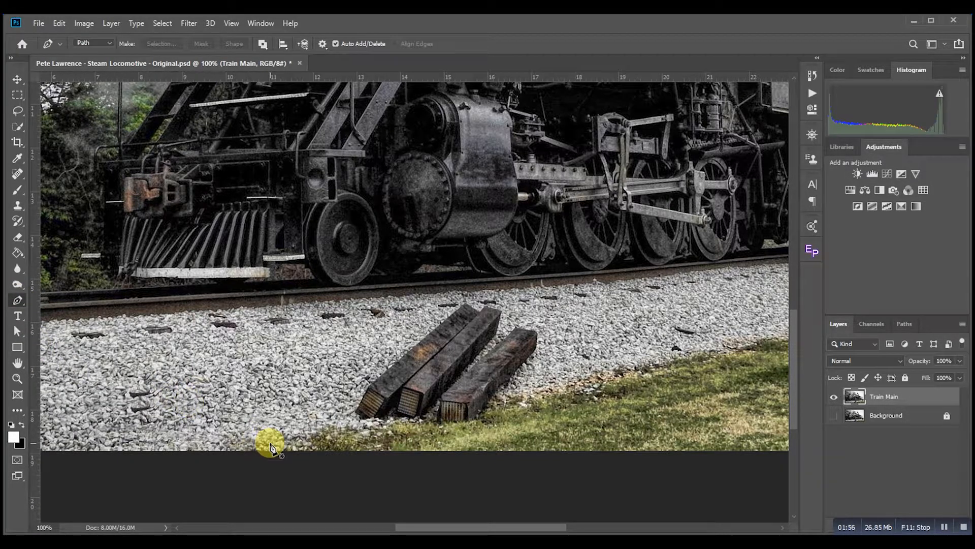
{"action": "left_click", "coordinate": [350, 414]}
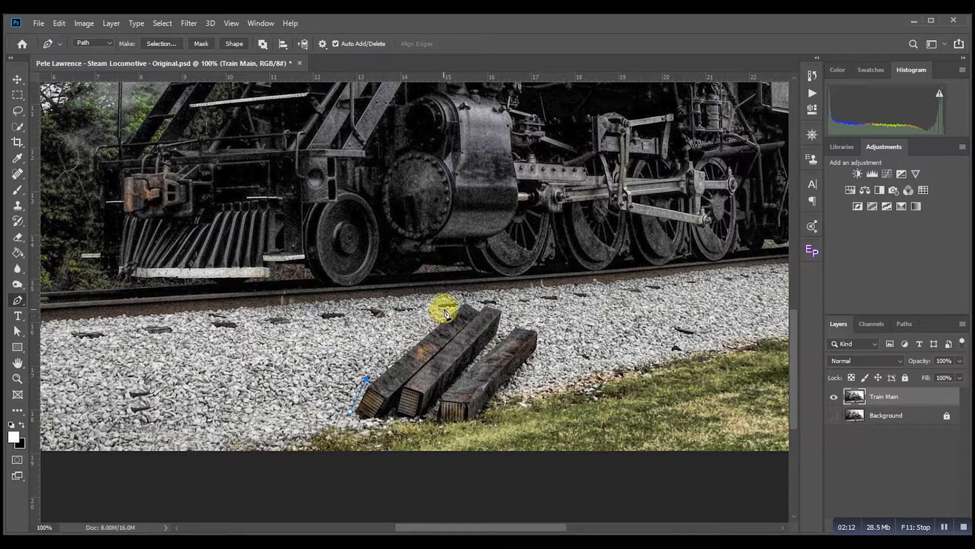
{"action": "left_click", "coordinate": [465, 300]}
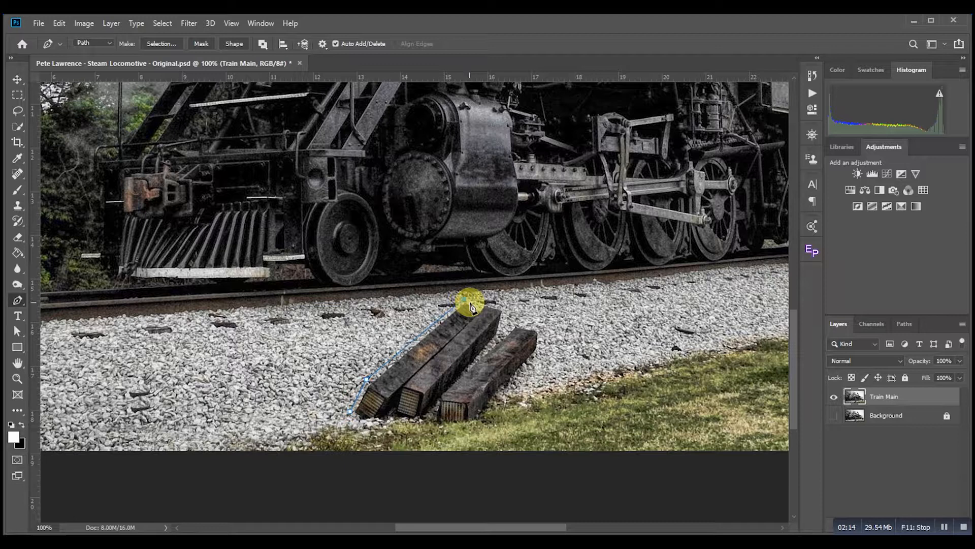
{"action": "left_click", "coordinate": [502, 309]}
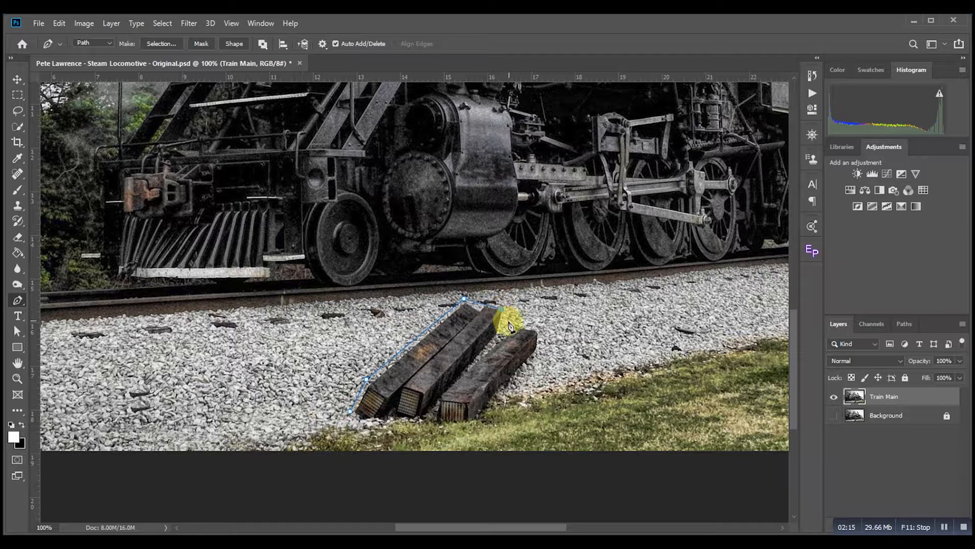
{"action": "left_click", "coordinate": [543, 330]}
{"action": "left_click", "coordinate": [540, 351]}
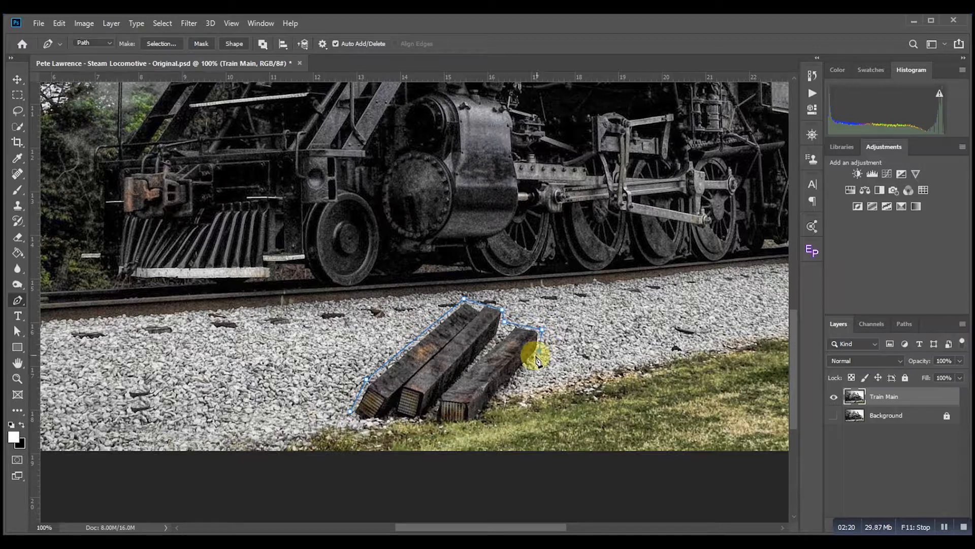
{"action": "left_click", "coordinate": [475, 425]}
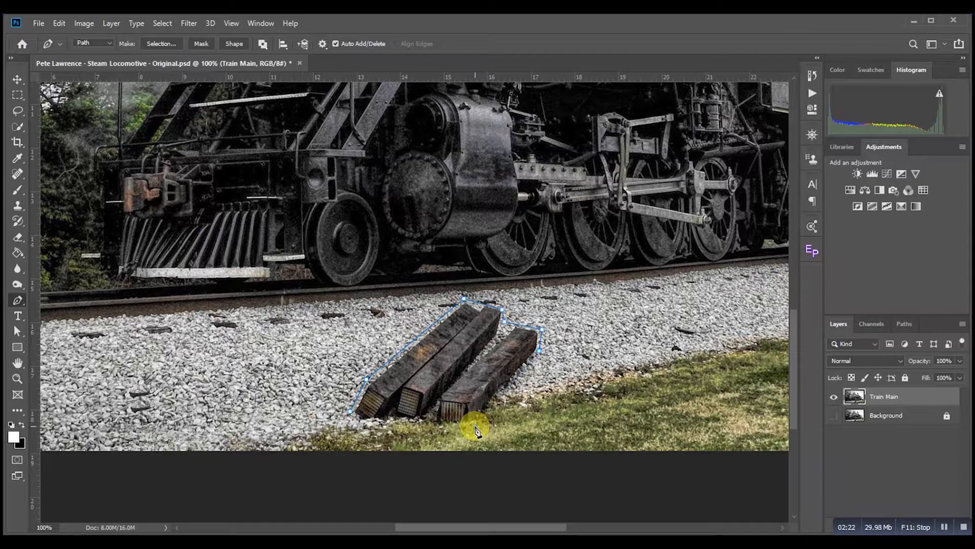
{"action": "left_click", "coordinate": [436, 427]}
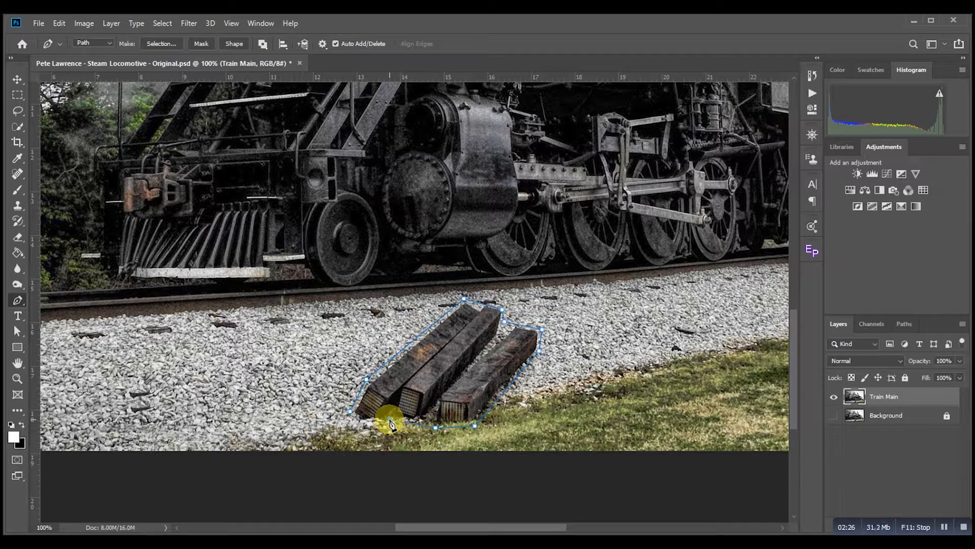
{"action": "left_click", "coordinate": [389, 419]}
{"action": "left_click", "coordinate": [381, 428]}
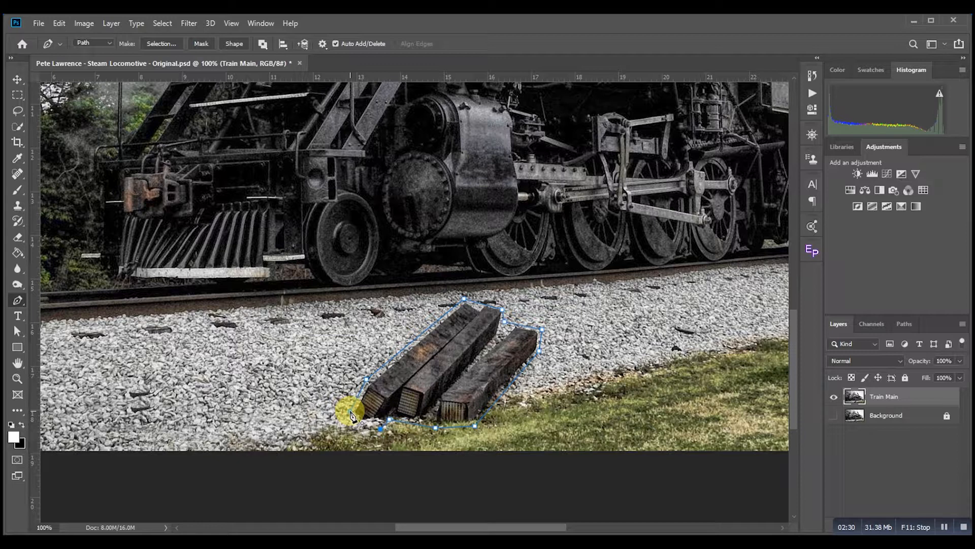
{"action": "left_click", "coordinate": [352, 413]}
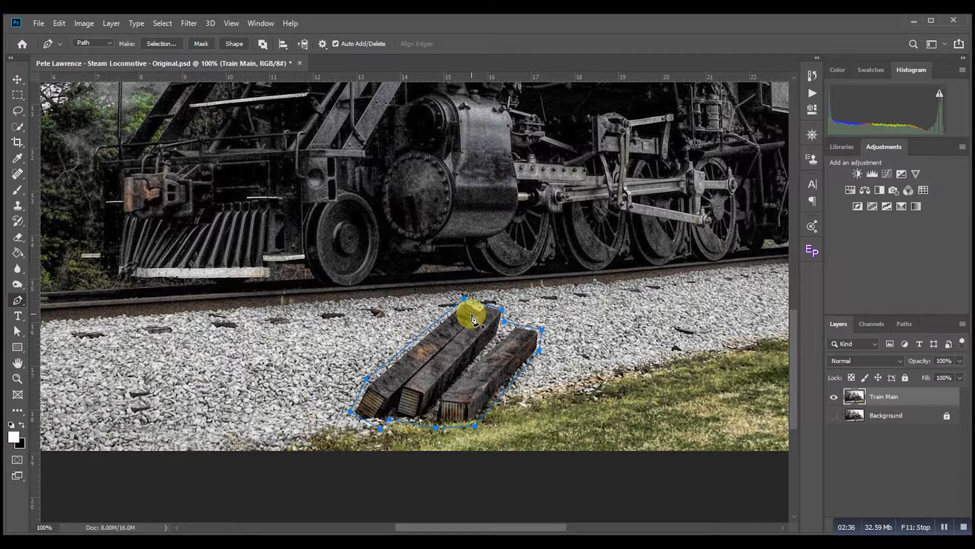
Step: Convert the path around the sleepers into a selection
{"action": "right_click", "coordinate": [501, 338]}
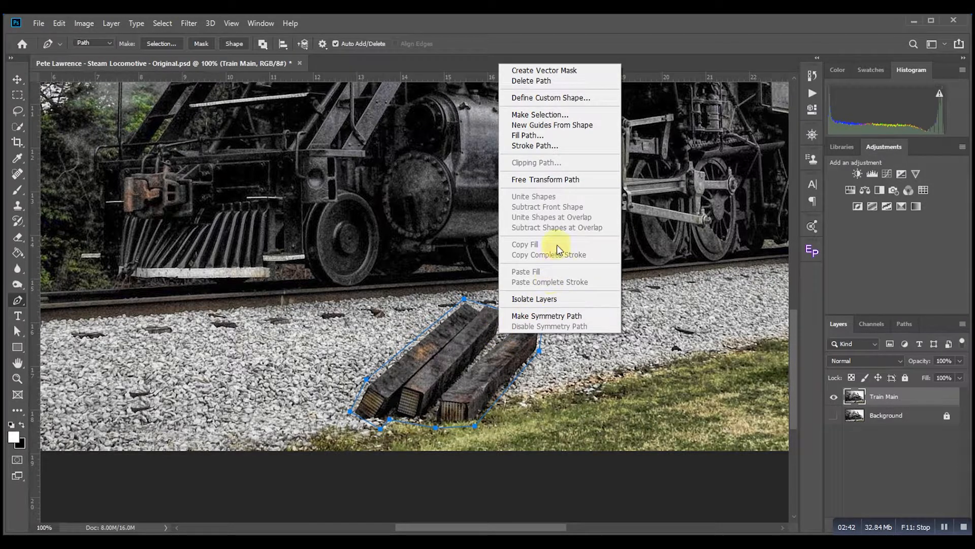
{"action": "left_click", "coordinate": [561, 115]}
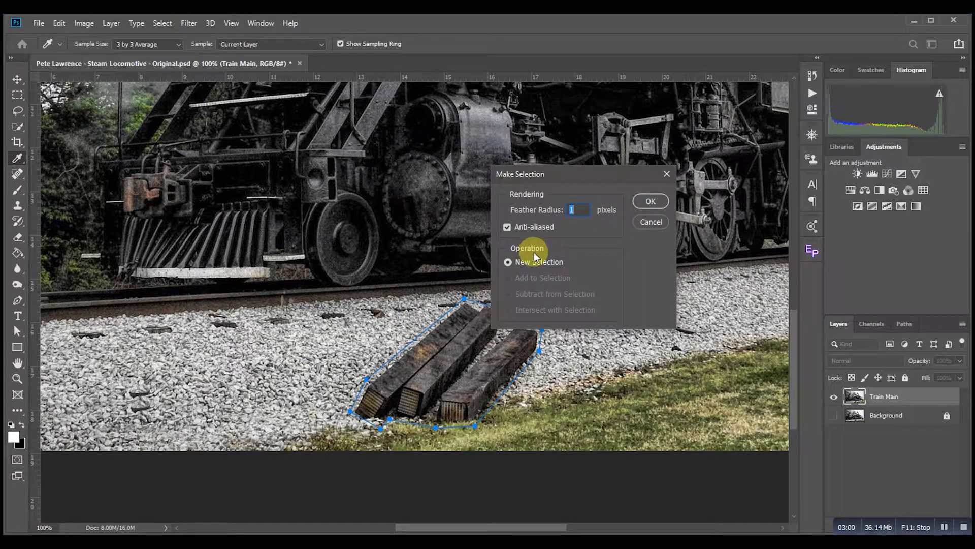
{"action": "left_click", "coordinate": [657, 200]}
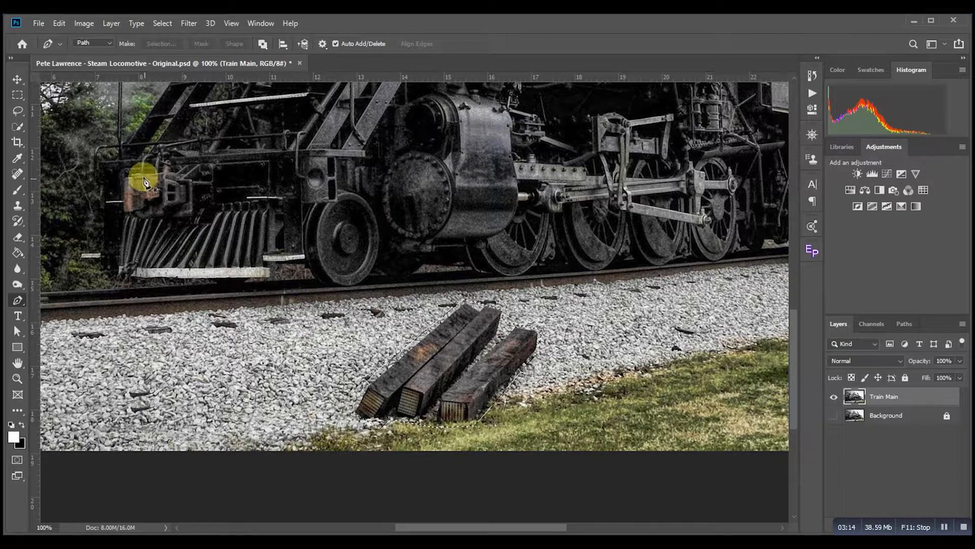
Step: Open Content-Aware Fill for the selected sleepers and zoom the preview to 65%
{"action": "left_click", "coordinate": [59, 23]}
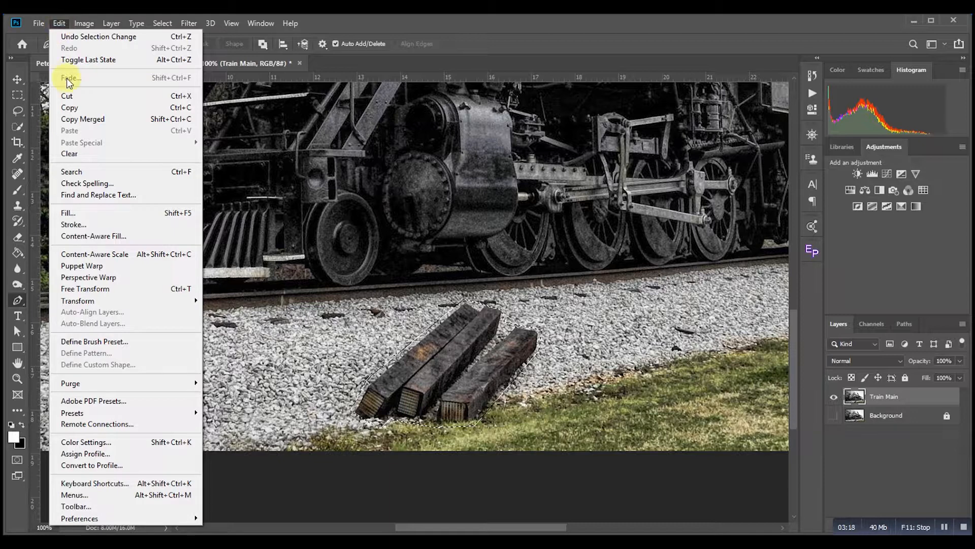
{"action": "left_click", "coordinate": [88, 237]}
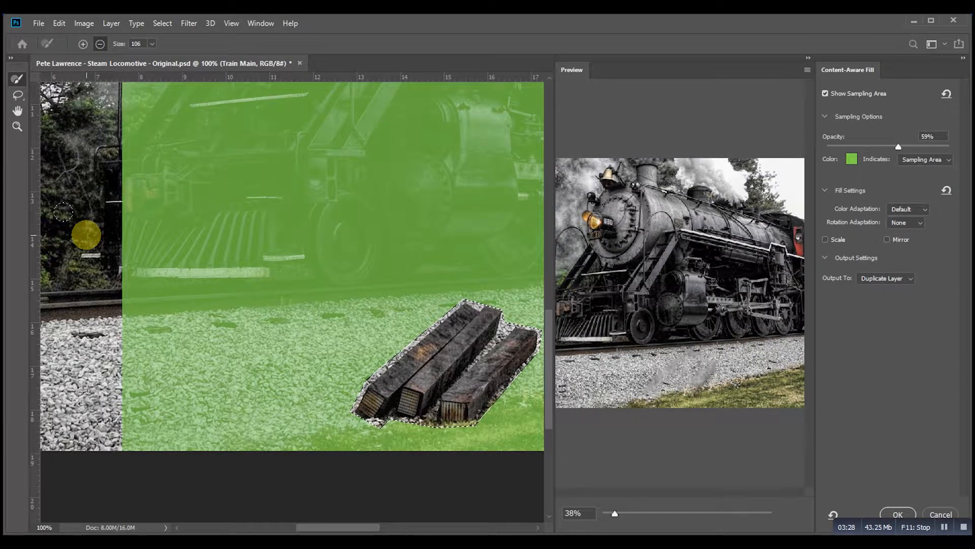
{"action": "scroll", "coordinate": [251, 335], "scroll_direction": "down", "scroll_amount": 1}
{"action": "scroll", "coordinate": [251, 335], "scroll_direction": "down", "scroll_amount": 4}
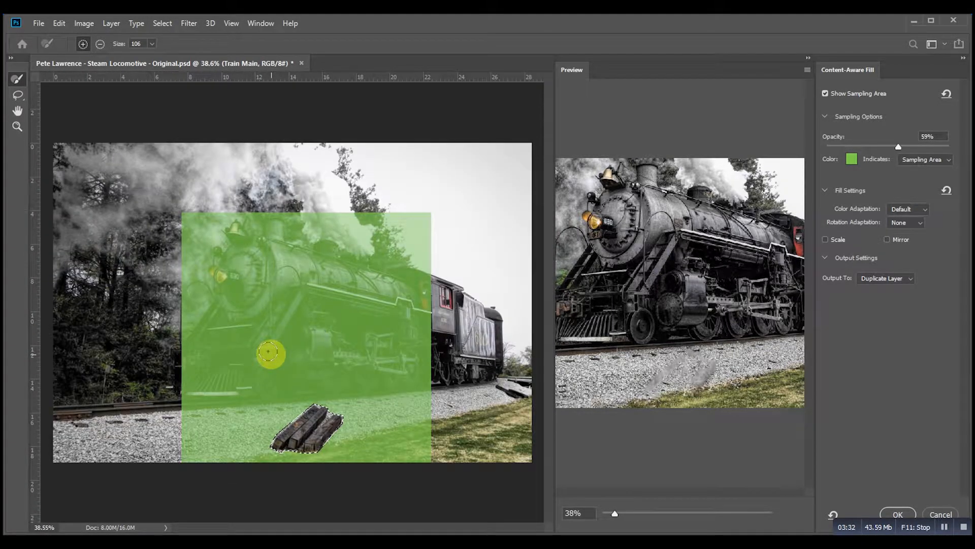
{"action": "key", "text": "alt"}
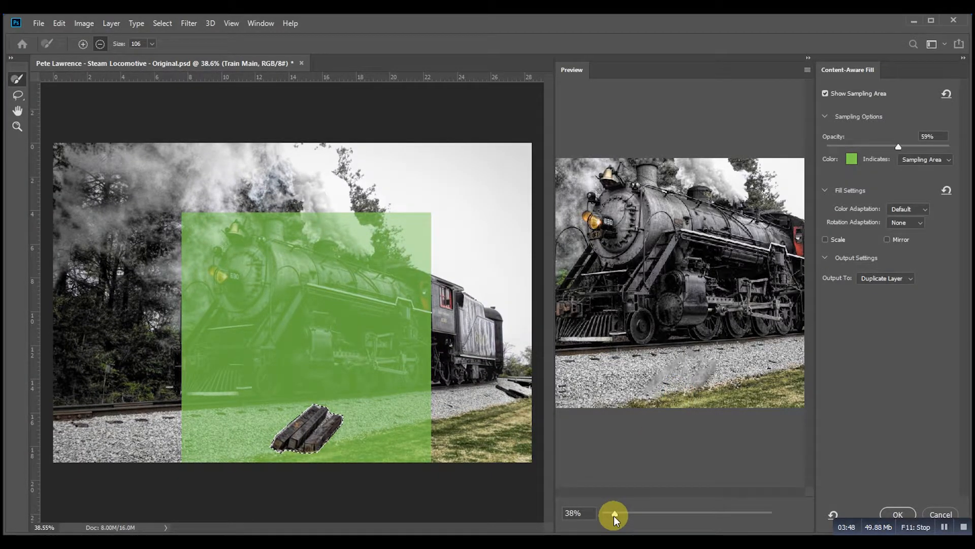
{"action": "left_click_drag", "start_coordinate": [615, 515], "coordinate": [627, 514]}
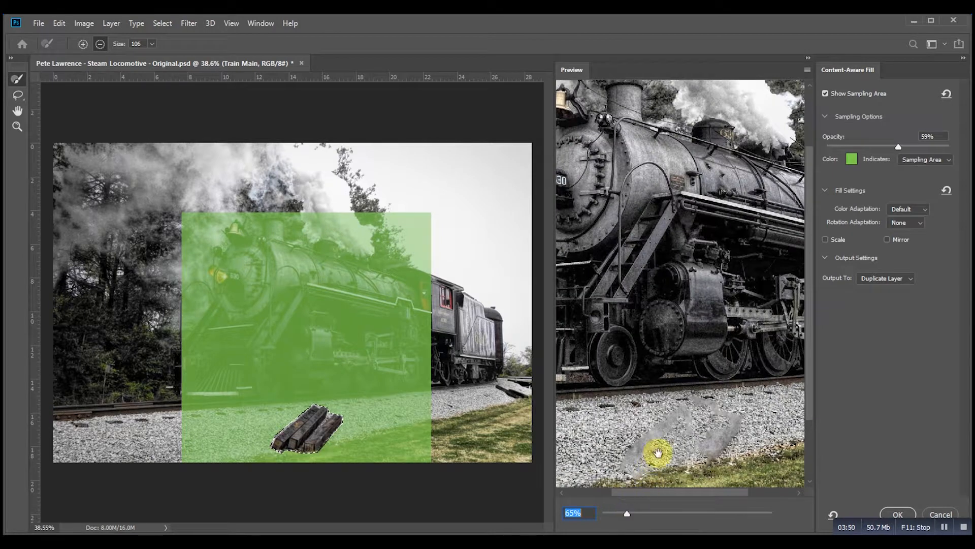
{"action": "left_click_drag", "start_coordinate": [658, 452], "coordinate": [656, 417]}
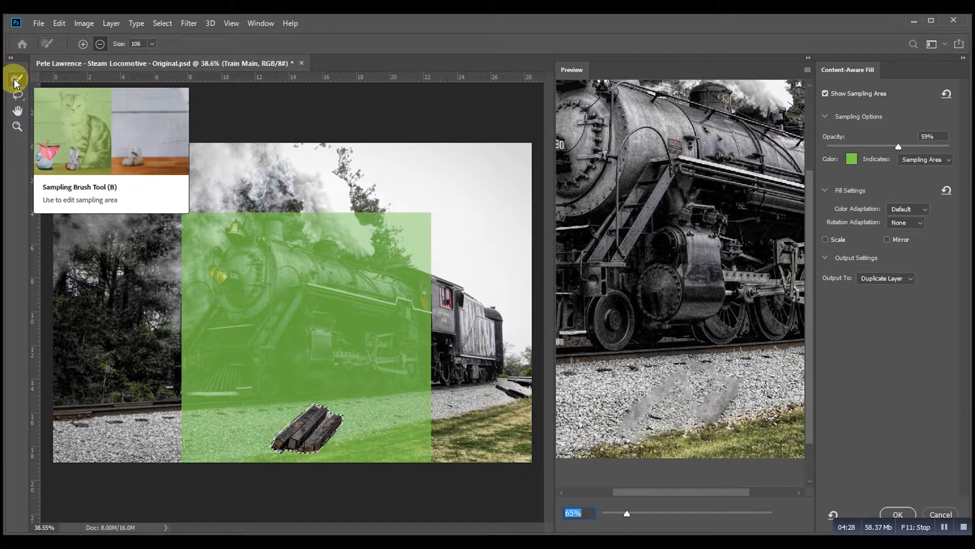
Step: Set the sampling brush size to 187 and erase the train and scenery above the track from the sampling area
{"action": "left_click", "coordinate": [101, 44]}
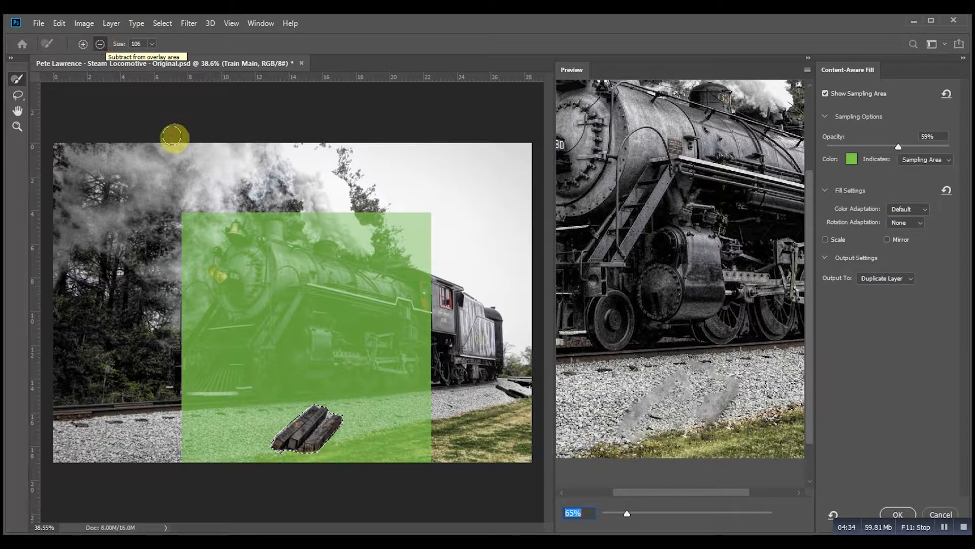
{"action": "left_click", "coordinate": [151, 43]}
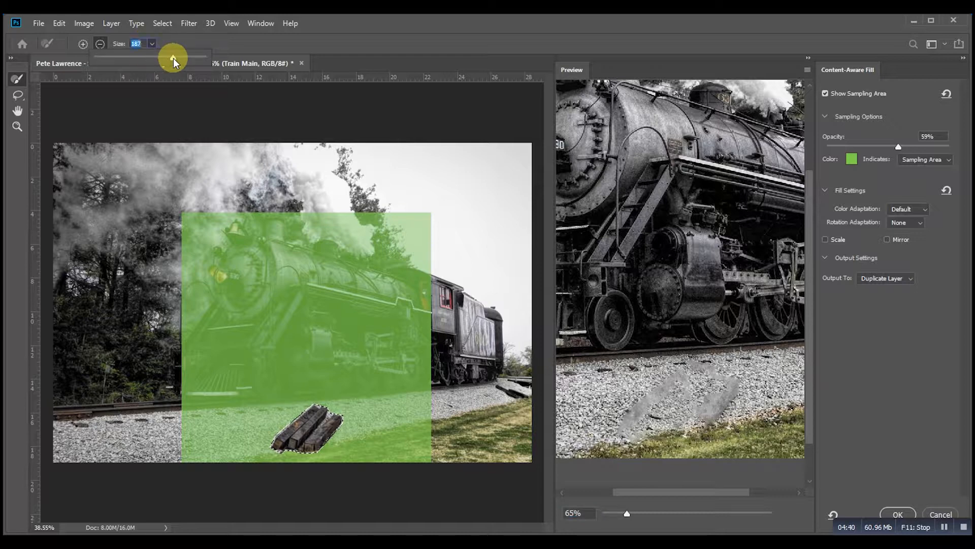
{"action": "mouse_move", "coordinate": [185, 213]}
{"action": "left_mouse_down"}
{"action": "mouse_move", "coordinate": [334, 201]}
{"action": "mouse_move", "coordinate": [416, 211]}
{"action": "mouse_move", "coordinate": [188, 237]}
{"action": "mouse_move", "coordinate": [156, 250]}
{"action": "mouse_move", "coordinate": [432, 261]}
{"action": "mouse_move", "coordinate": [432, 291]}
{"action": "mouse_move", "coordinate": [273, 300]}
{"action": "mouse_move", "coordinate": [200, 291]}
{"action": "mouse_move", "coordinate": [178, 318]}
{"action": "mouse_move", "coordinate": [395, 319]}
{"action": "mouse_move", "coordinate": [418, 322]}
{"action": "mouse_move", "coordinate": [426, 346]}
{"action": "mouse_move", "coordinate": [189, 346]}
{"action": "mouse_move", "coordinate": [178, 373]}
{"action": "mouse_move", "coordinate": [200, 383]}
{"action": "mouse_move", "coordinate": [425, 374]}
{"action": "mouse_move", "coordinate": [159, 404]}
{"action": "left_mouse_up"}
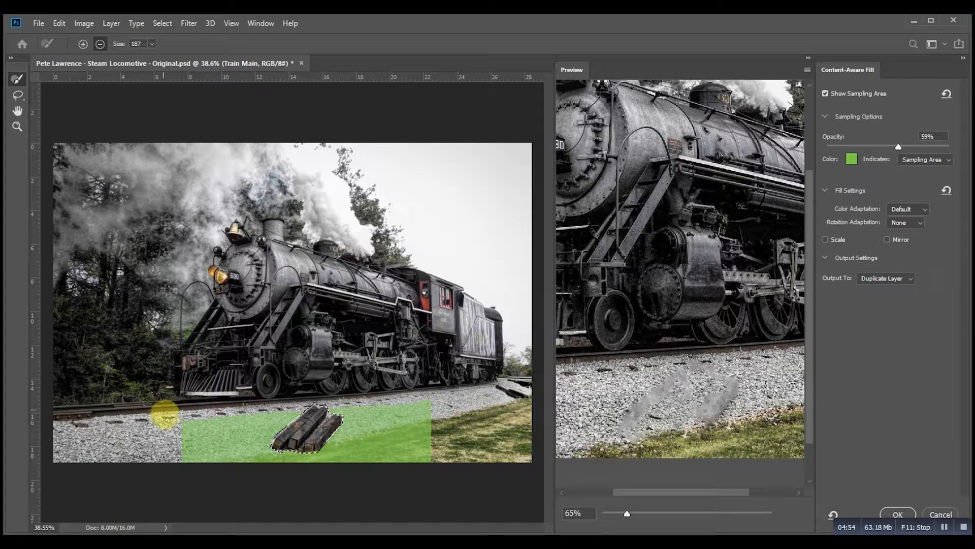
{"action": "mouse_move", "coordinate": [255, 474]}
{"action": "left_mouse_down"}
{"action": "mouse_move", "coordinate": [418, 423]}
{"action": "mouse_move", "coordinate": [345, 457]}
{"action": "left_mouse_up"}
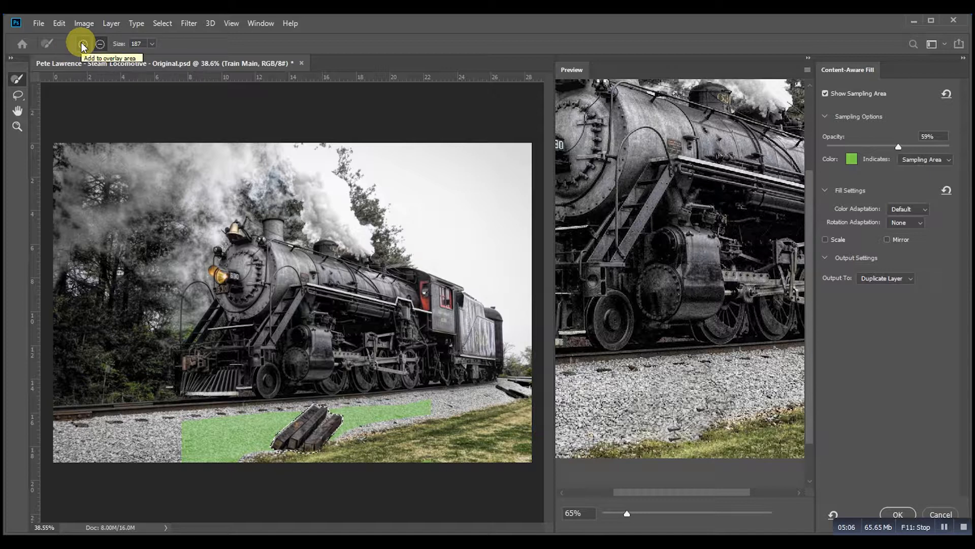
Step: Set the sampling brush size to 53 and add the gravel strip along the track to the sampling area
{"action": "left_click", "coordinate": [151, 44]}
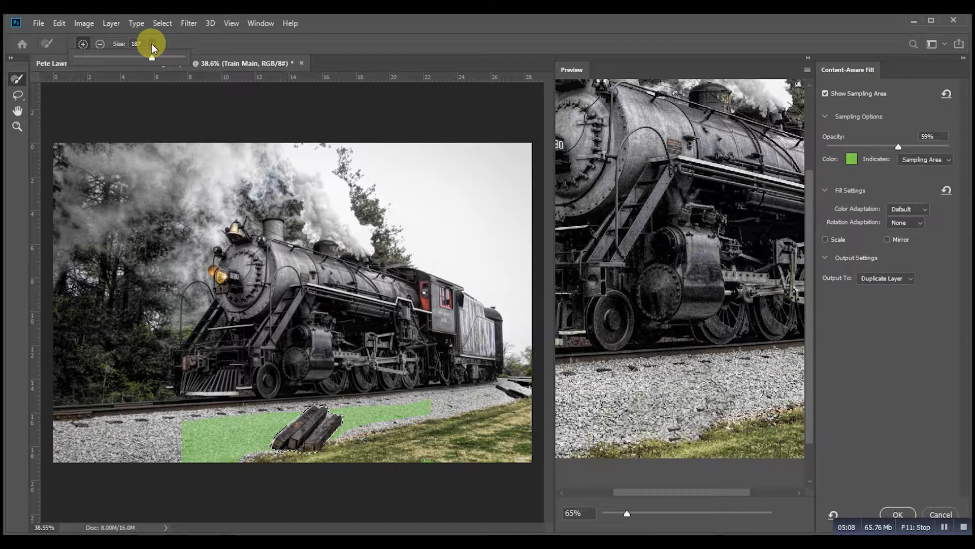
{"action": "left_click_drag", "start_coordinate": [154, 49], "coordinate": [104, 65]}
{"action": "left_click", "coordinate": [181, 433]}
{"action": "mouse_move", "coordinate": [186, 431]}
{"action": "left_mouse_down"}
{"action": "mouse_move", "coordinate": [52, 446]}
{"action": "mouse_move", "coordinate": [195, 443]}
{"action": "mouse_move", "coordinate": [51, 460]}
{"action": "mouse_move", "coordinate": [187, 457]}
{"action": "mouse_move", "coordinate": [141, 462]}
{"action": "mouse_move", "coordinate": [177, 460]}
{"action": "left_mouse_up"}
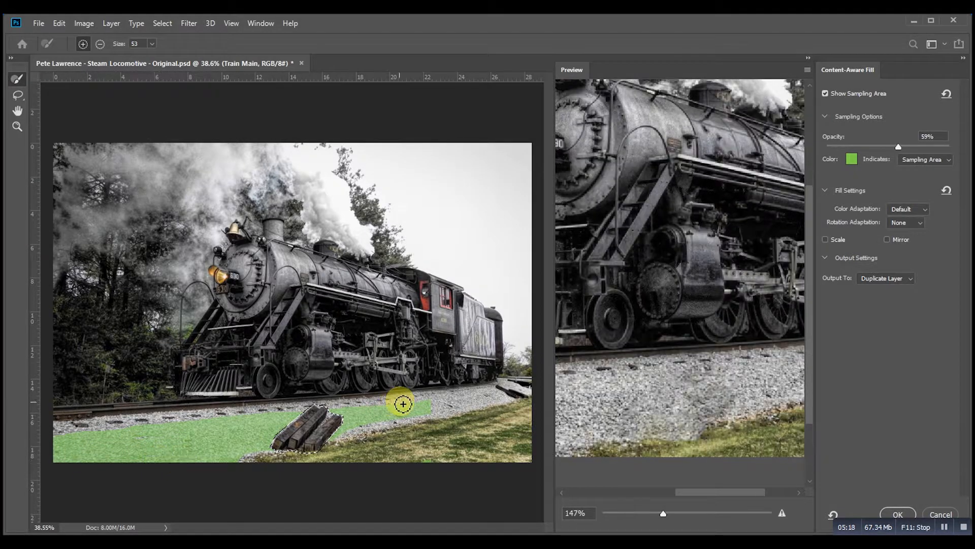
{"action": "left_click_drag", "start_coordinate": [436, 405], "coordinate": [499, 400]}
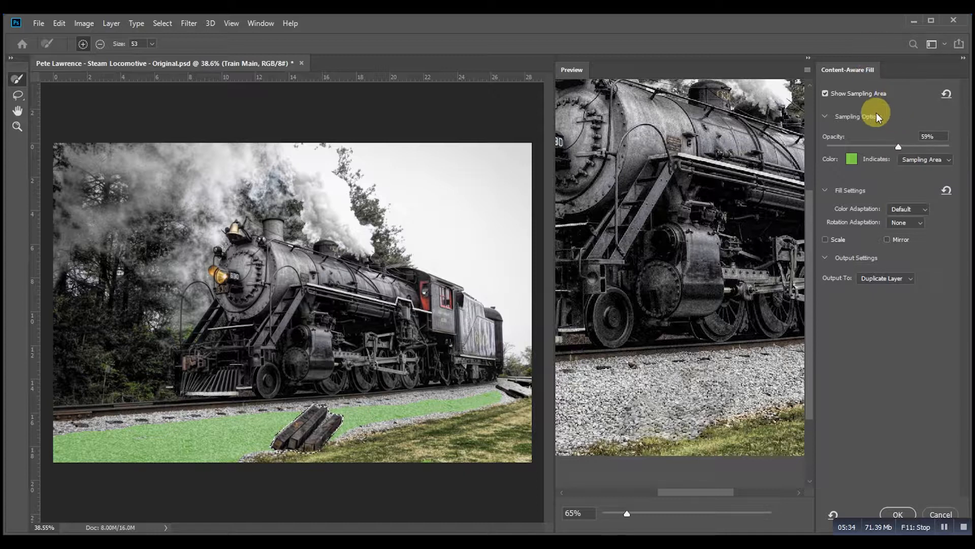
Step: Lower the sampling area overlay opacity to 55%
{"action": "left_click", "coordinate": [825, 117]}
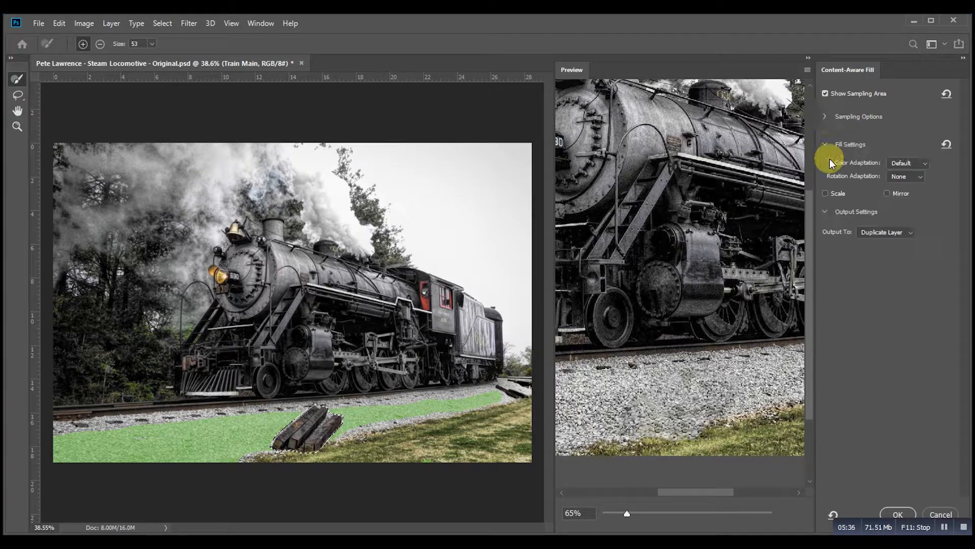
{"action": "left_click", "coordinate": [825, 144]}
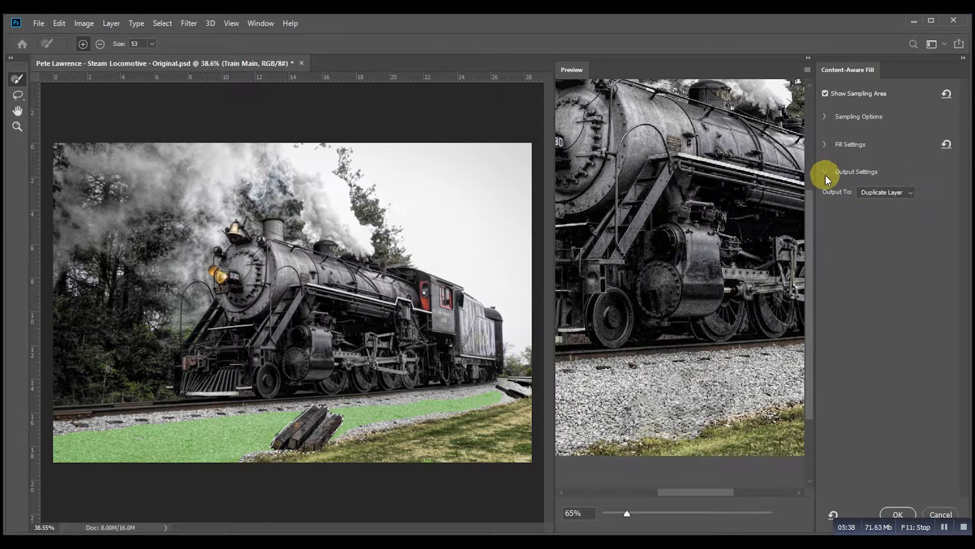
{"action": "left_click", "coordinate": [825, 170]}
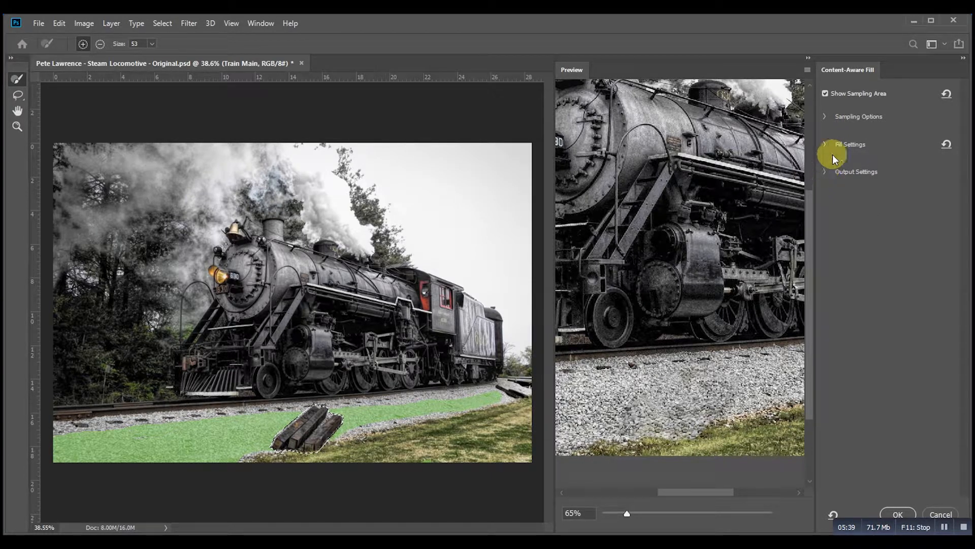
{"action": "left_click", "coordinate": [827, 116]}
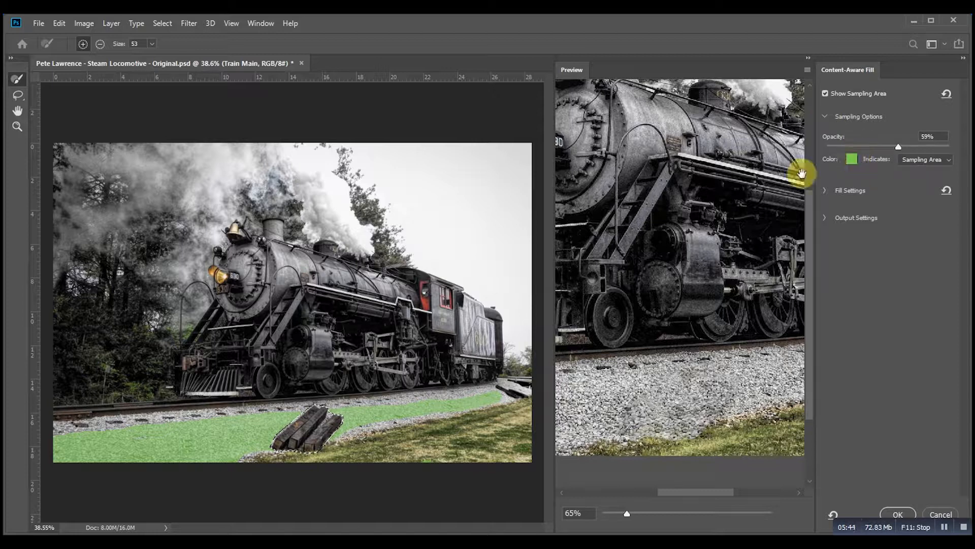
{"action": "left_click", "coordinate": [899, 149]}
{"action": "mouse_move", "coordinate": [898, 150]}
{"action": "left_mouse_down"}
{"action": "mouse_move", "coordinate": [849, 153]}
{"action": "mouse_move", "coordinate": [936, 143]}
{"action": "mouse_move", "coordinate": [894, 147]}
{"action": "left_mouse_up"}
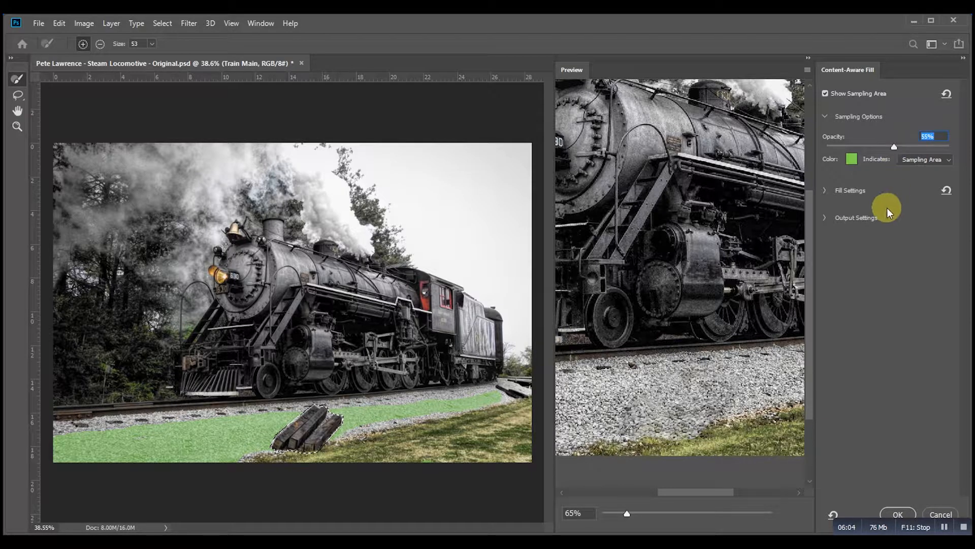
Step: Expand the fill settings and set Color Adaptation to None
{"action": "left_click", "coordinate": [824, 190]}
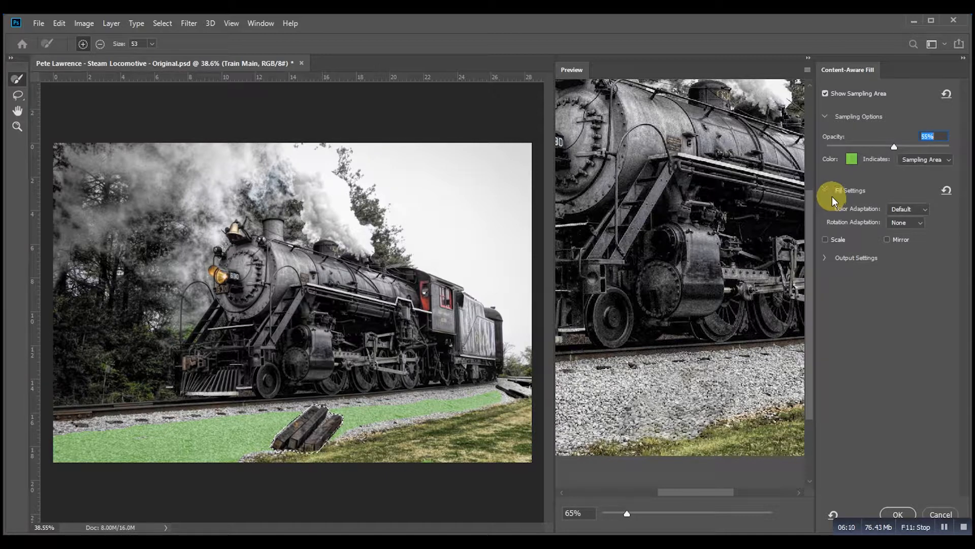
{"action": "mouse_move", "coordinate": [857, 209]}
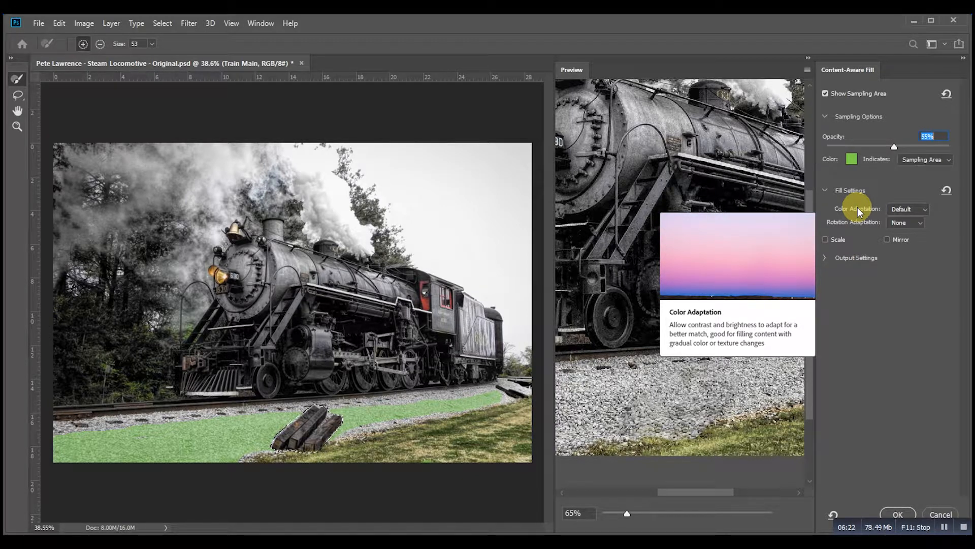
{"action": "left_click", "coordinate": [927, 208]}
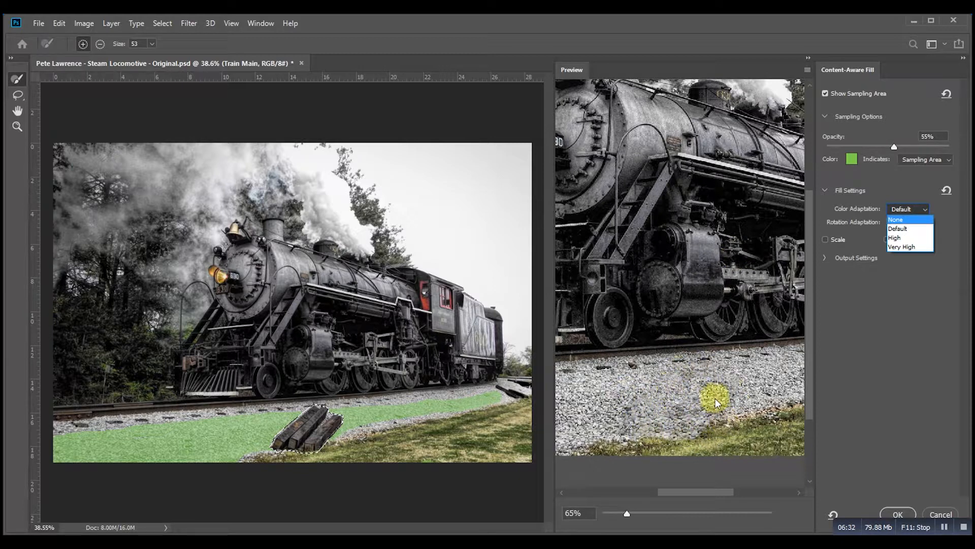
{"action": "left_click", "coordinate": [910, 220]}
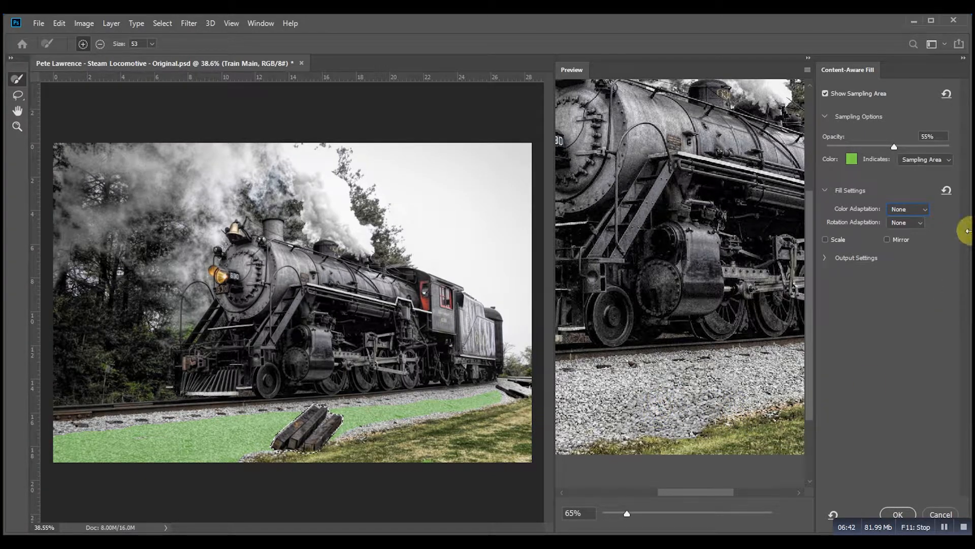
Step: Compare Color Adaptation at Default, High and Very High before setting it back to None
{"action": "left_click", "coordinate": [923, 207]}
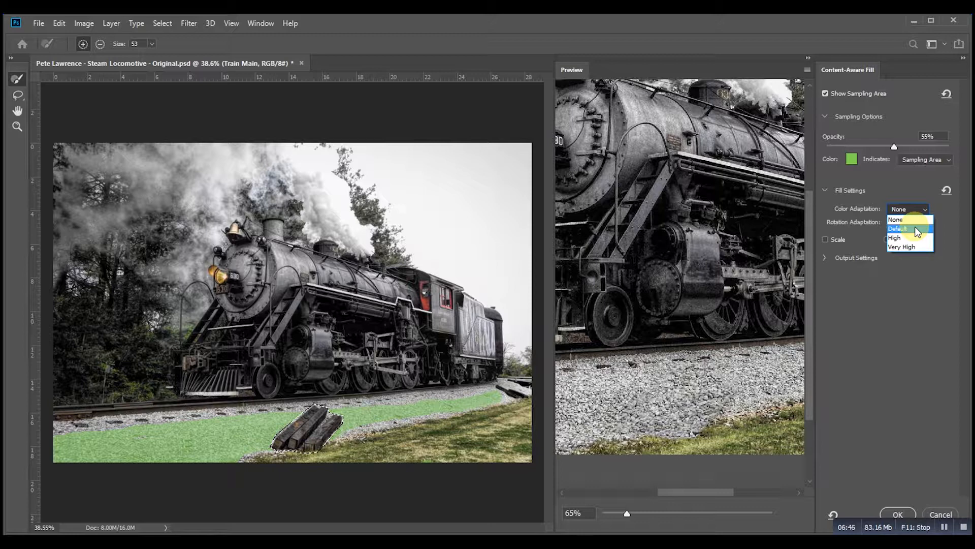
{"action": "left_click", "coordinate": [916, 229]}
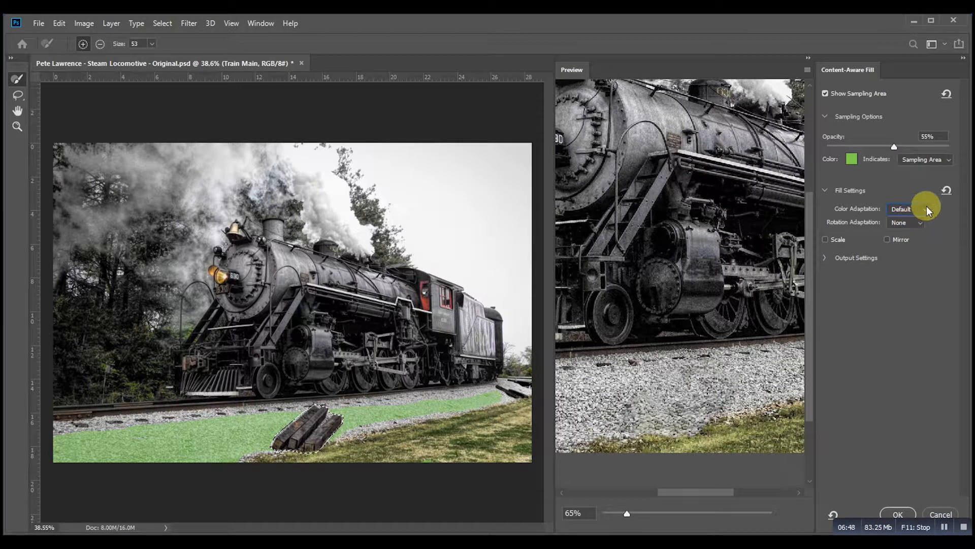
{"action": "left_click", "coordinate": [927, 208]}
{"action": "left_click", "coordinate": [914, 237]}
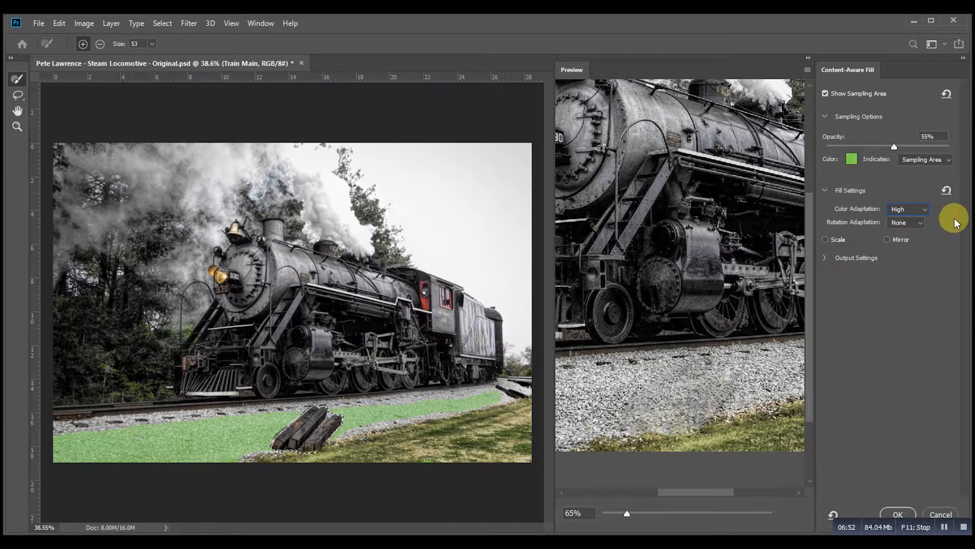
{"action": "left_click", "coordinate": [933, 209]}
{"action": "left_click", "coordinate": [919, 247]}
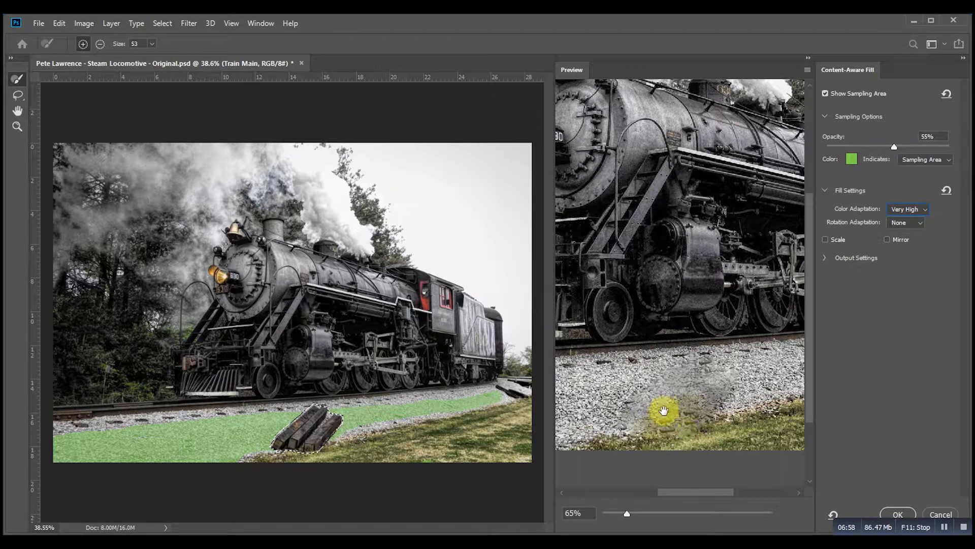
{"action": "left_click", "coordinate": [924, 207]}
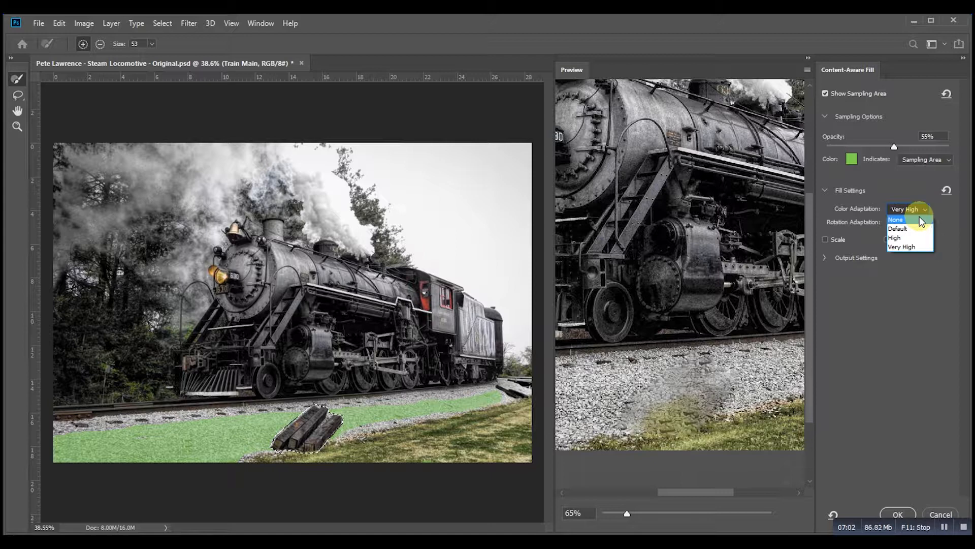
{"action": "left_click", "coordinate": [920, 217]}
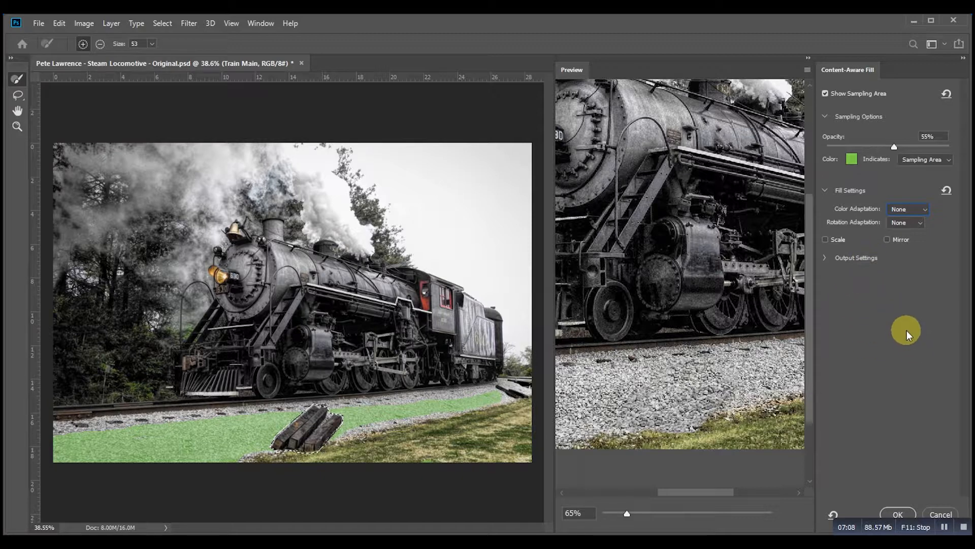
Step: Compare Rotation Adaptation at Low, High and Full before setting it back to None
{"action": "mouse_move", "coordinate": [854, 222]}
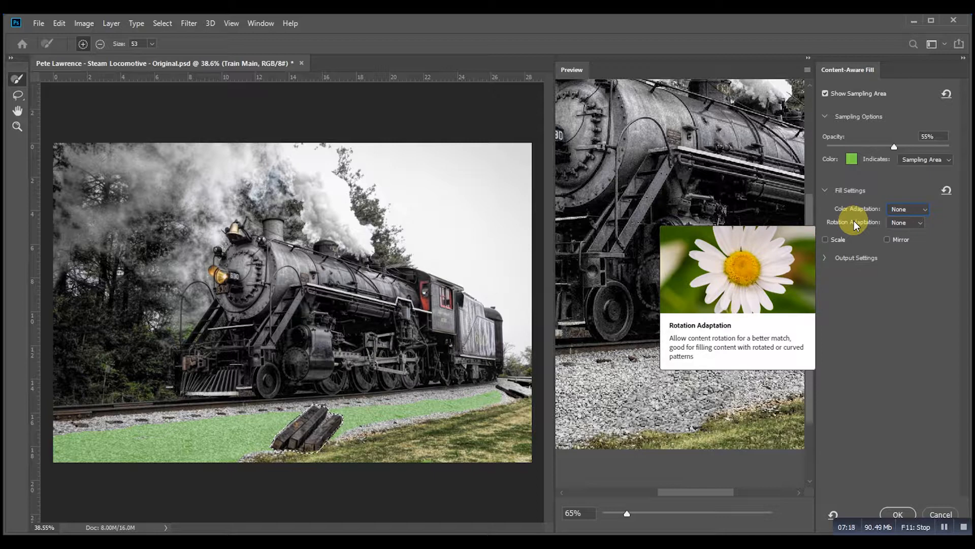
{"action": "left_click", "coordinate": [919, 222]}
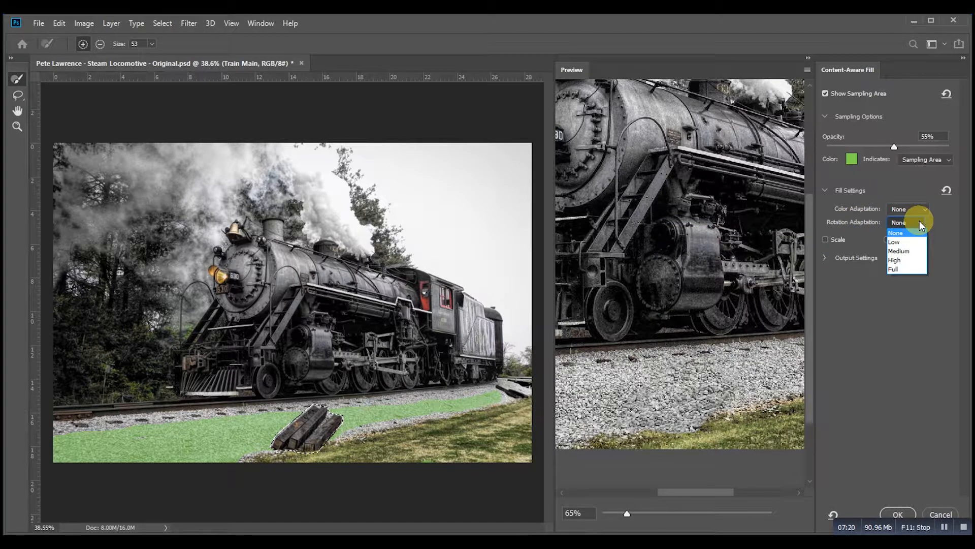
{"action": "left_click", "coordinate": [910, 245]}
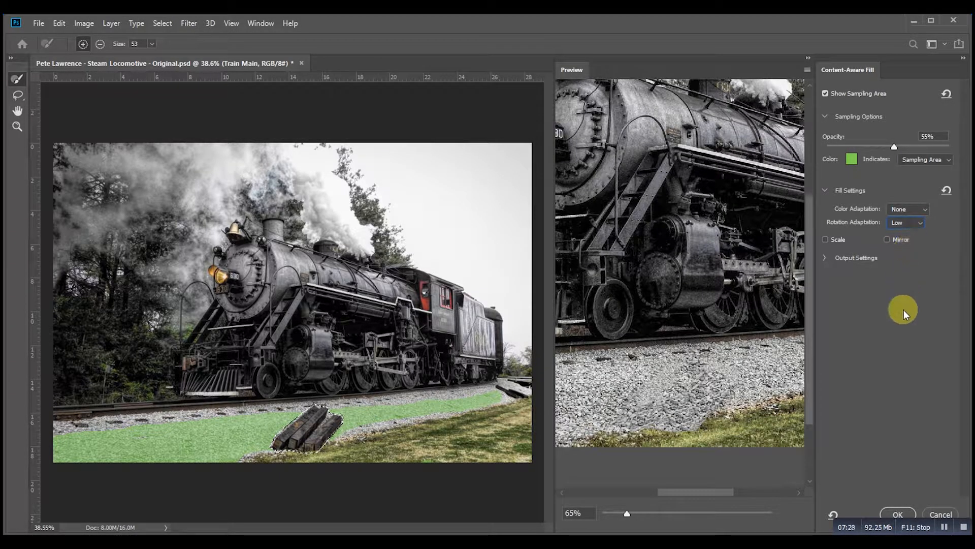
{"action": "left_click", "coordinate": [920, 222]}
{"action": "left_click", "coordinate": [918, 222]}
{"action": "left_click", "coordinate": [908, 257]}
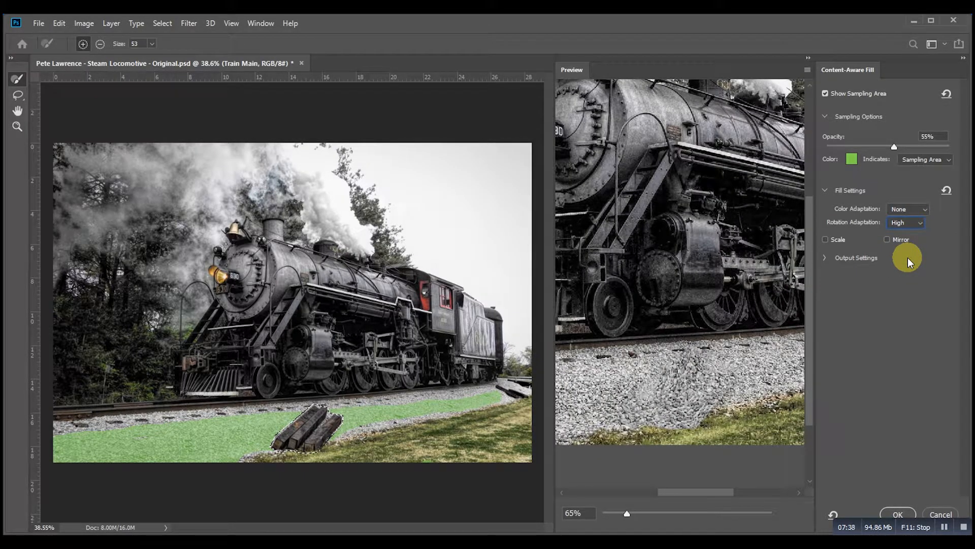
{"action": "left_click", "coordinate": [918, 222]}
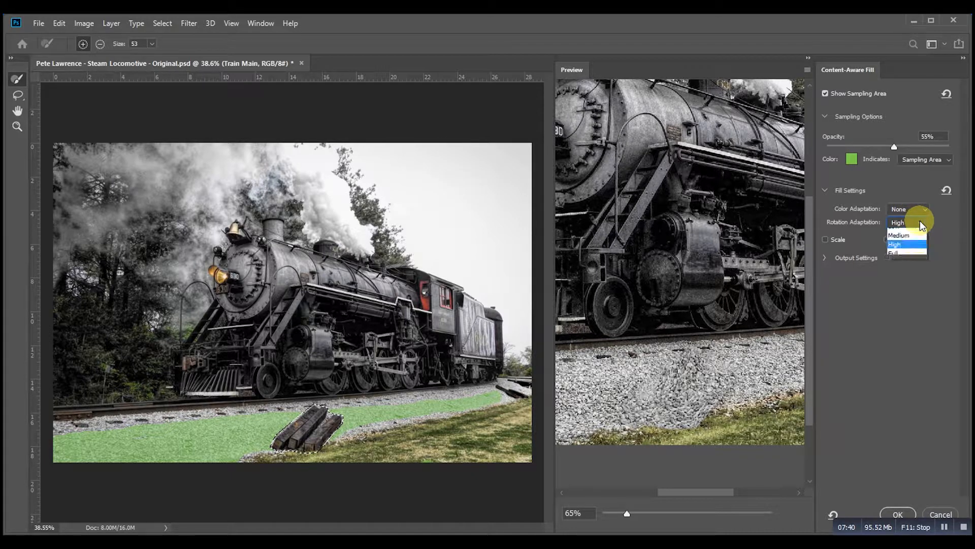
{"action": "left_click", "coordinate": [907, 269]}
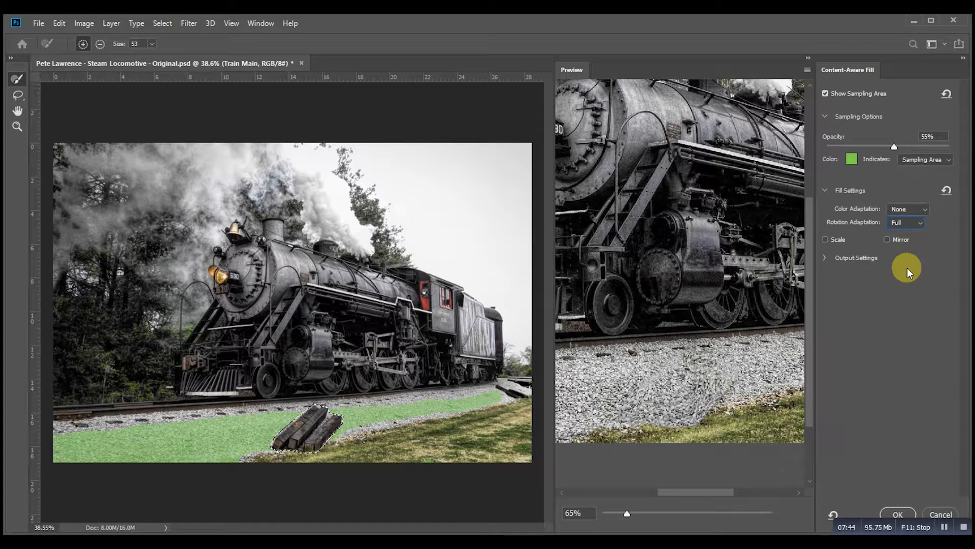
{"action": "left_click", "coordinate": [922, 223]}
{"action": "left_click", "coordinate": [912, 240]}
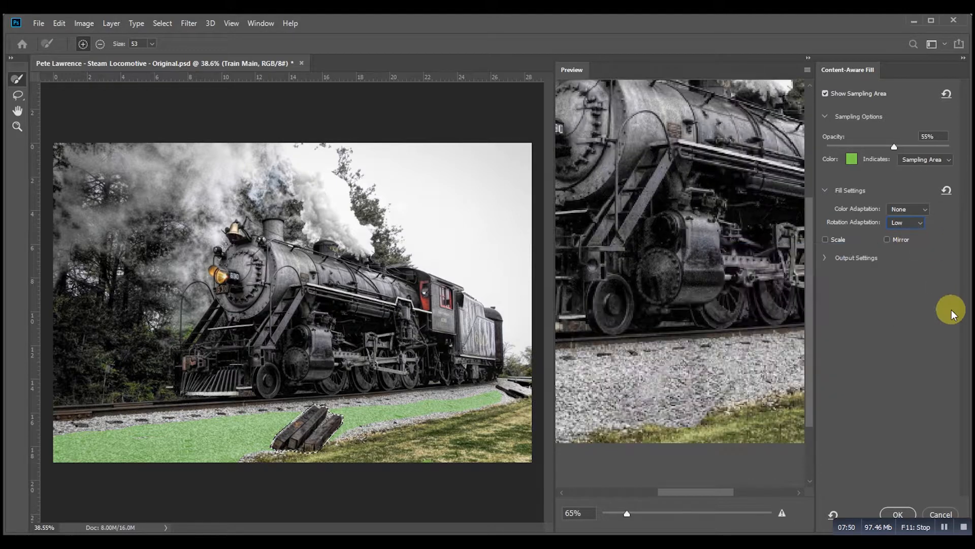
{"action": "left_click", "coordinate": [923, 222]}
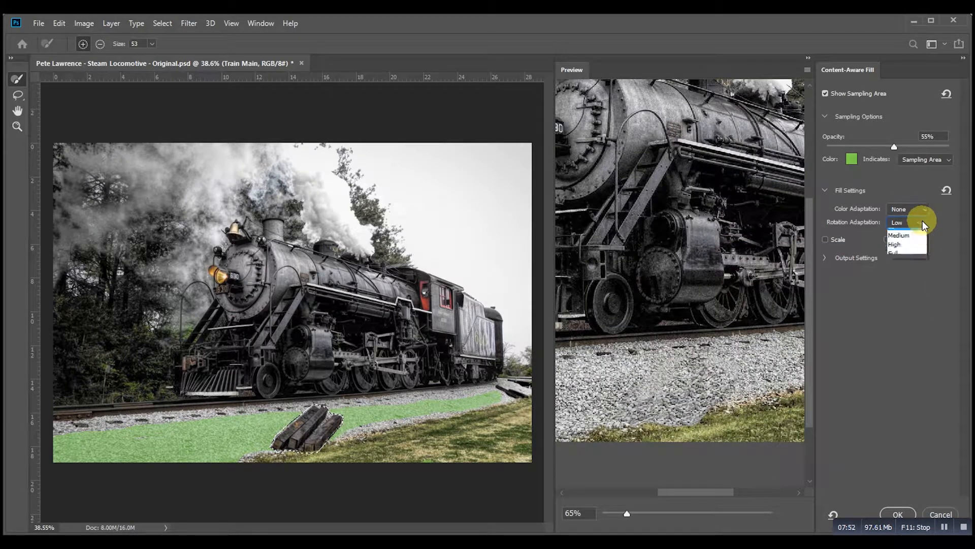
{"action": "left_click", "coordinate": [922, 234]}
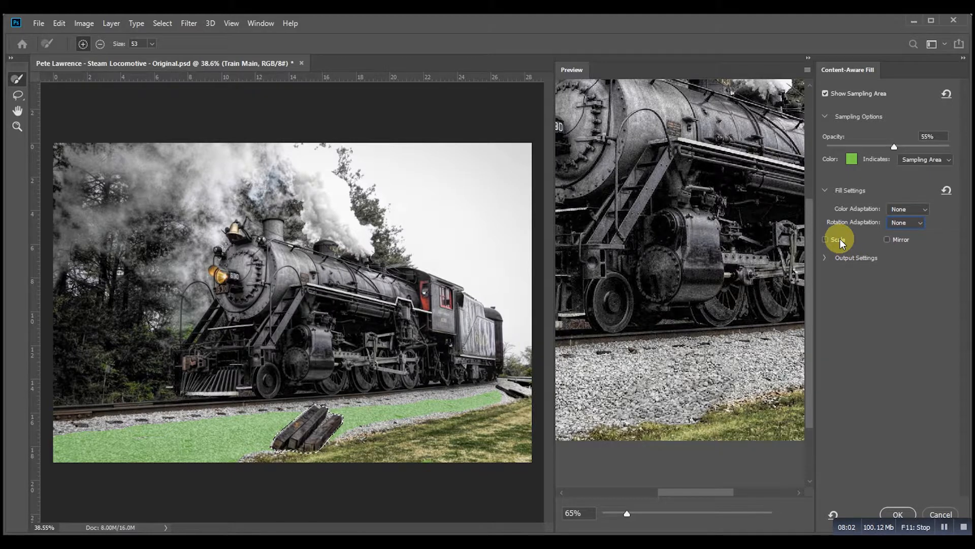
Step: Enable the Scale fill option, keeping Mirror off
{"action": "mouse_move", "coordinate": [841, 239]}
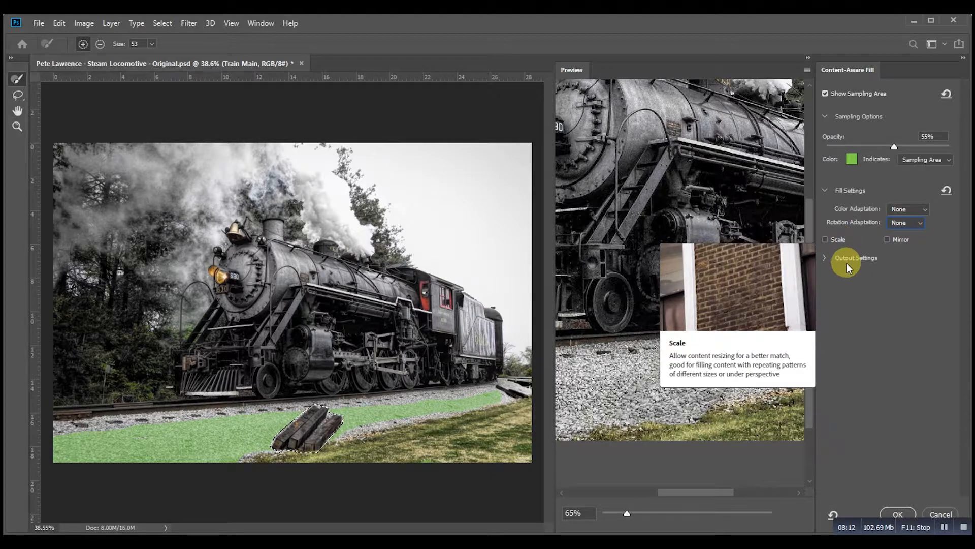
{"action": "left_click", "coordinate": [825, 239]}
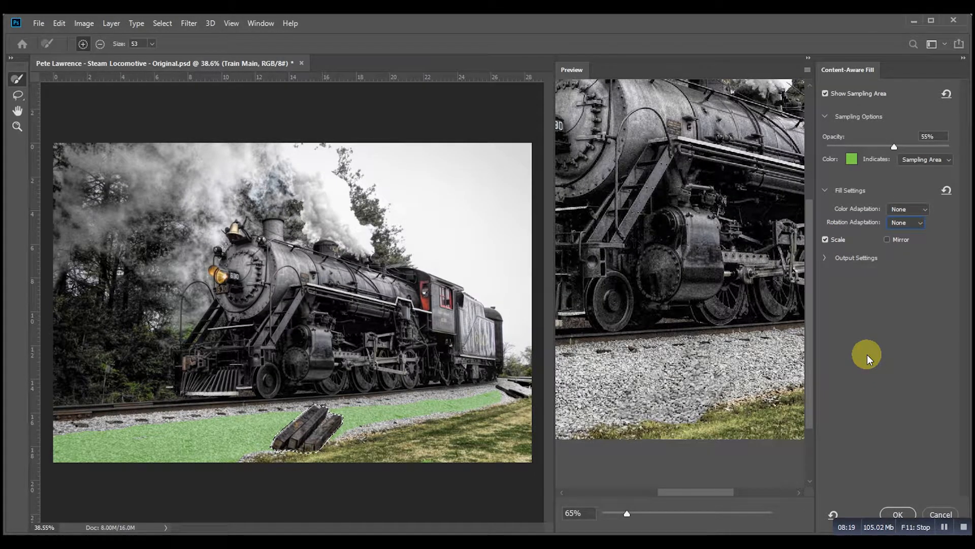
{"action": "left_click", "coordinate": [825, 240]}
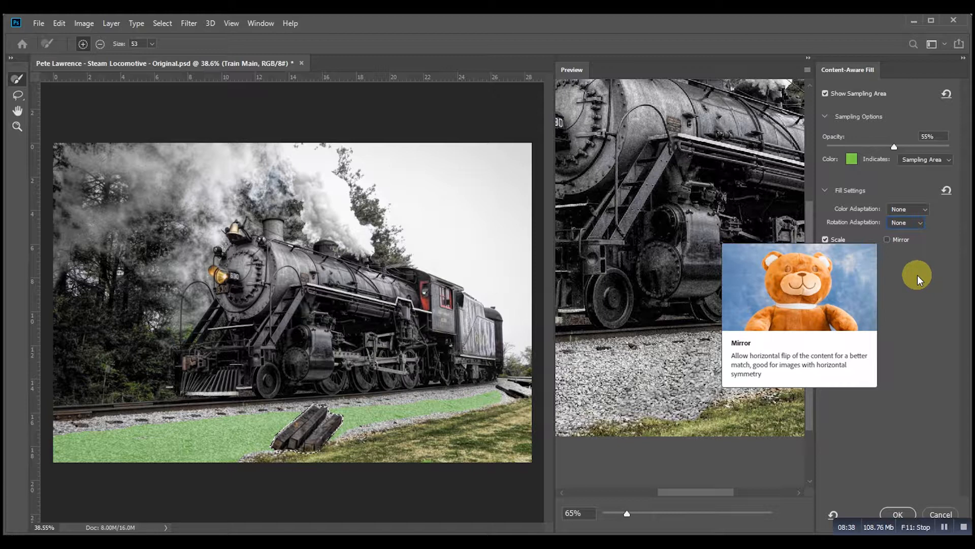
{"action": "left_click", "coordinate": [888, 239]}
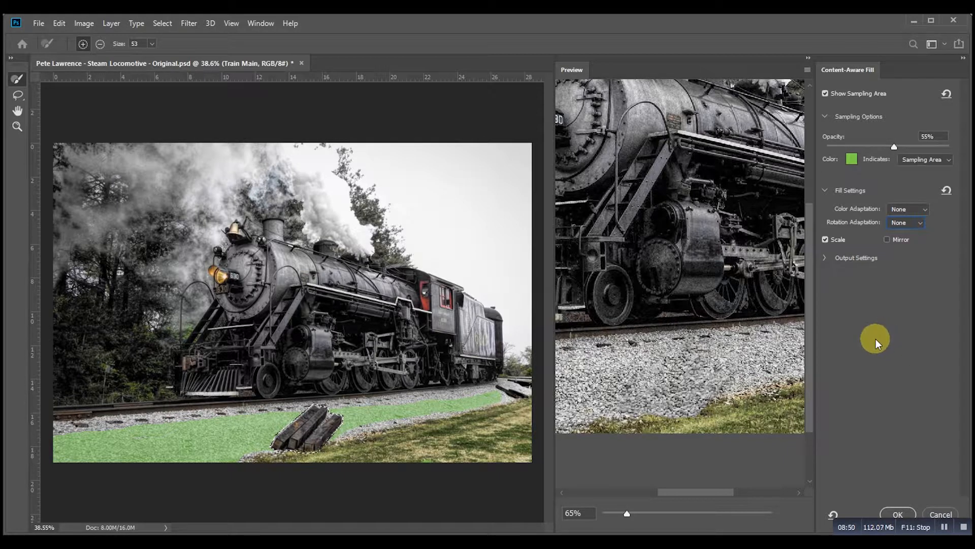
Step: Set the fill output to Duplicate Layer and apply the Content-Aware Fill
{"action": "left_click", "coordinate": [824, 258]}
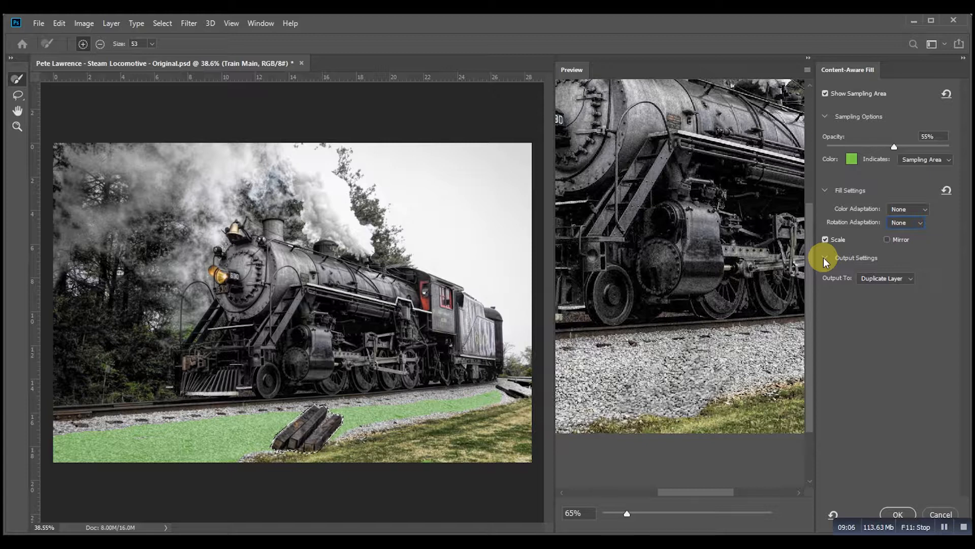
{"action": "left_click", "coordinate": [911, 281]}
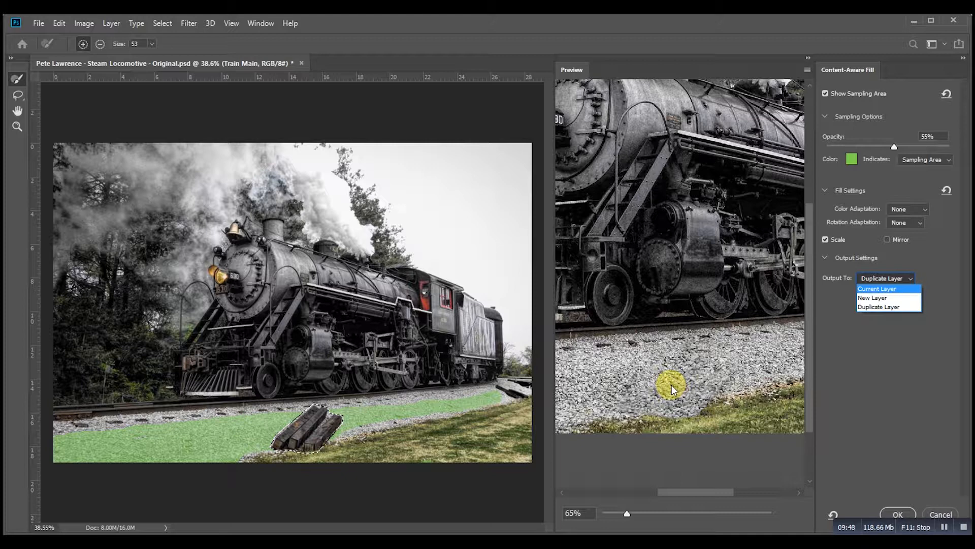
{"action": "left_click", "coordinate": [882, 306]}
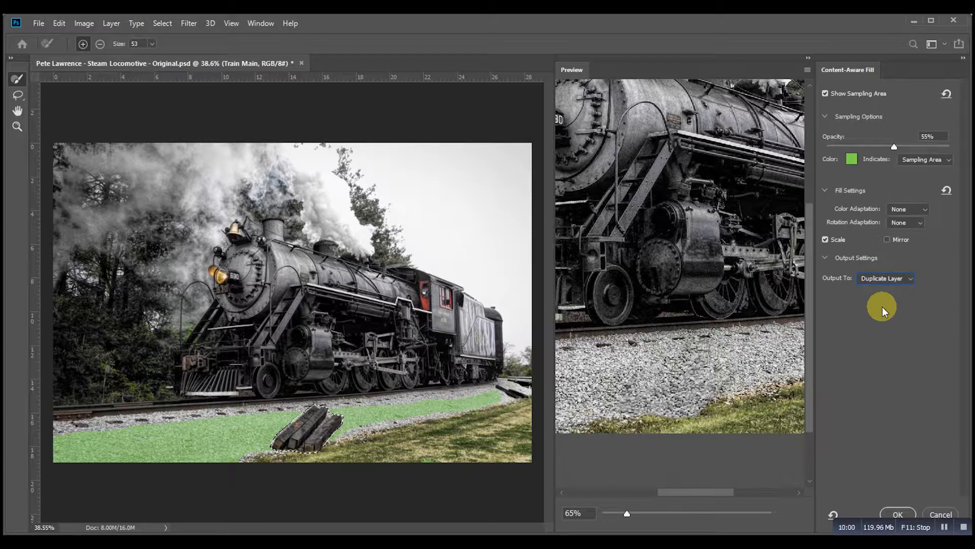
{"action": "left_click", "coordinate": [899, 513]}
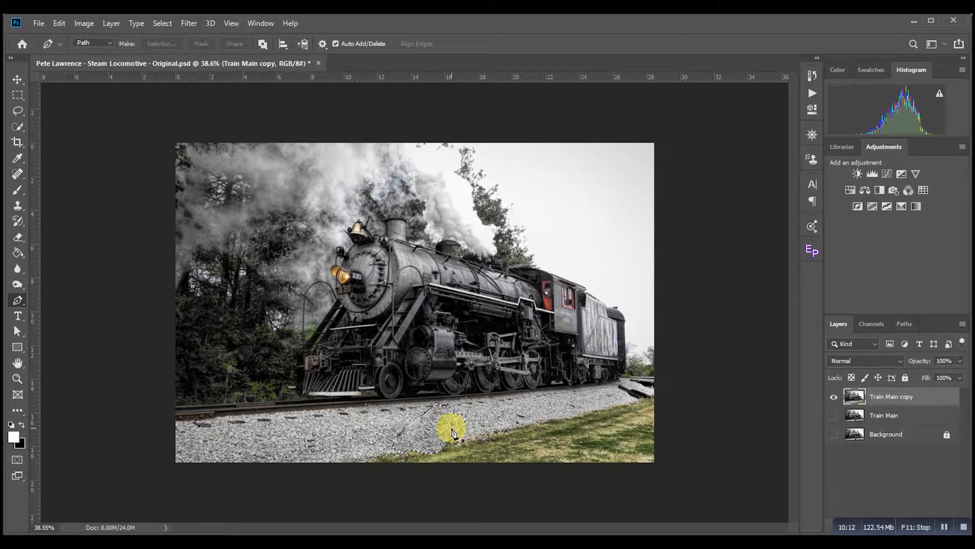
Step: Deselect and toggle the Train Main copy layer's visibility against Train Main to compare before and after
{"action": "key", "text": "ctrl+d"}
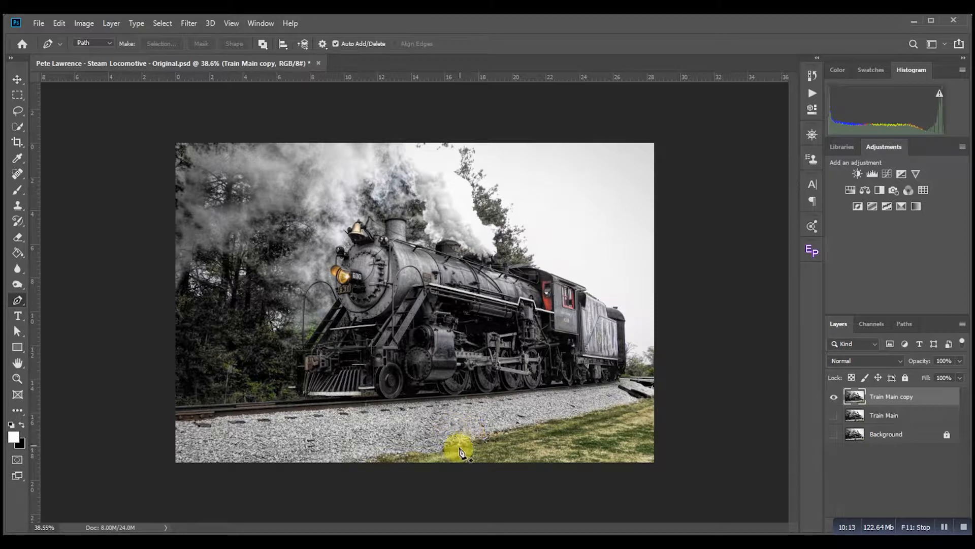
{"action": "left_click", "coordinate": [834, 415]}
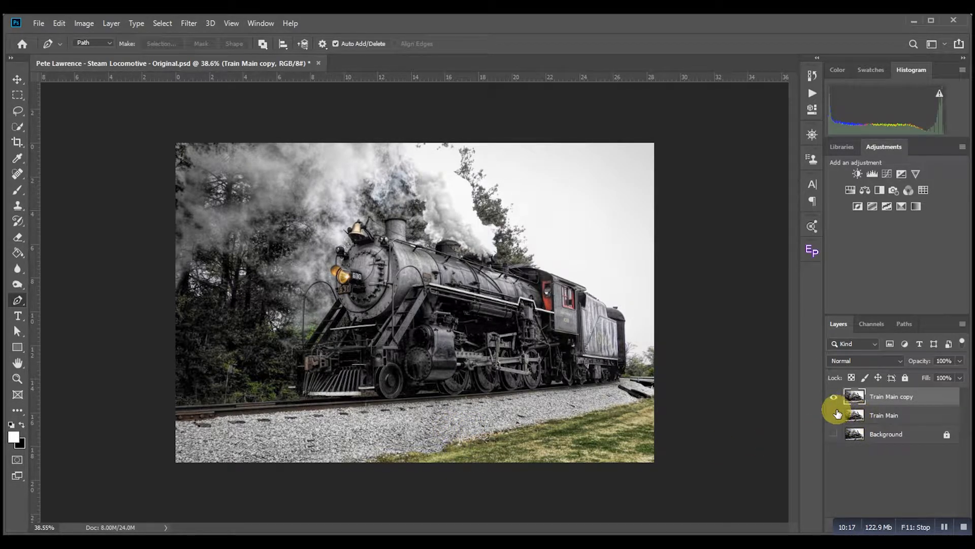
{"action": "left_click", "coordinate": [834, 397]}
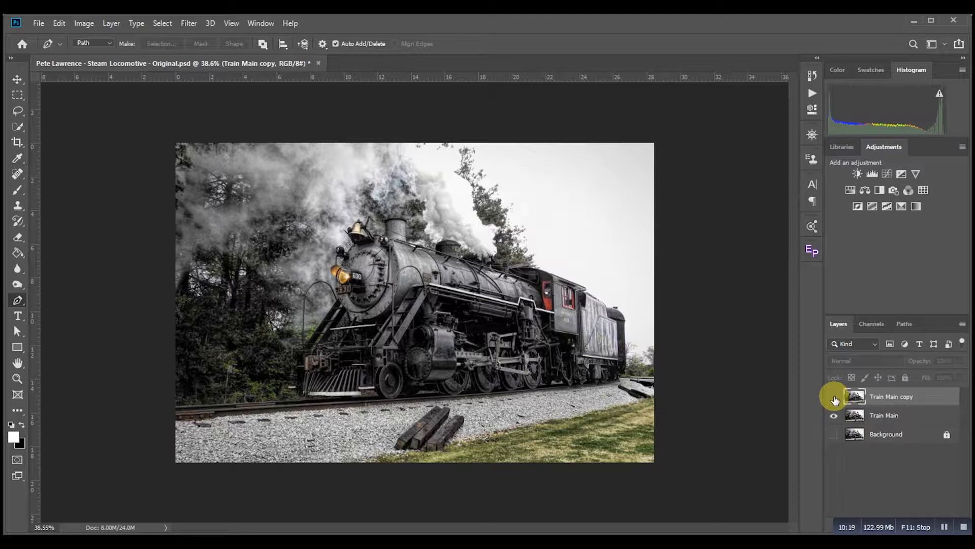
{"action": "left_click", "coordinate": [834, 398]}
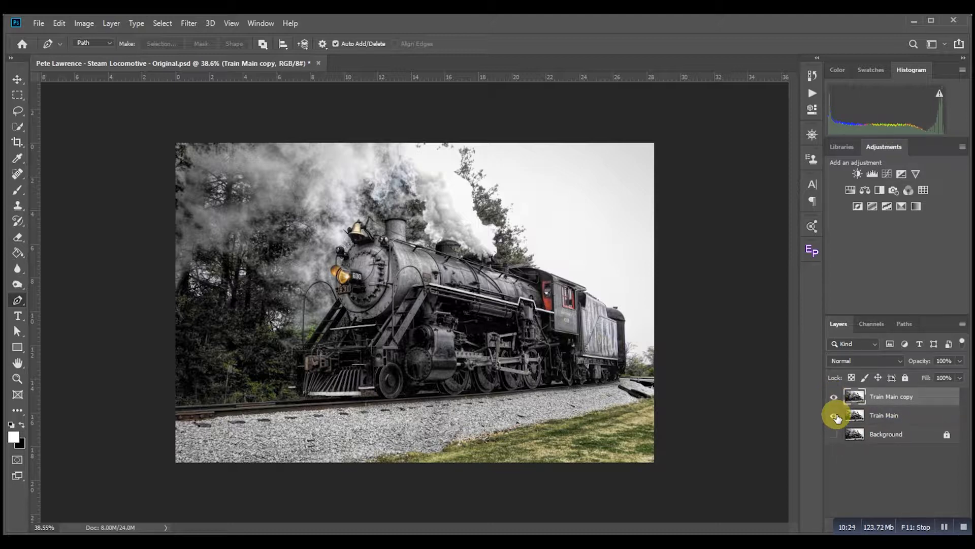
{"action": "left_click", "coordinate": [834, 416]}
Step: Zoom in on the track and use the Healing Brush, sampling the grass, to blend the grass edge along the gravel
{"action": "scroll", "coordinate": [413, 442], "scroll_direction": "up", "scroll_amount": 3}
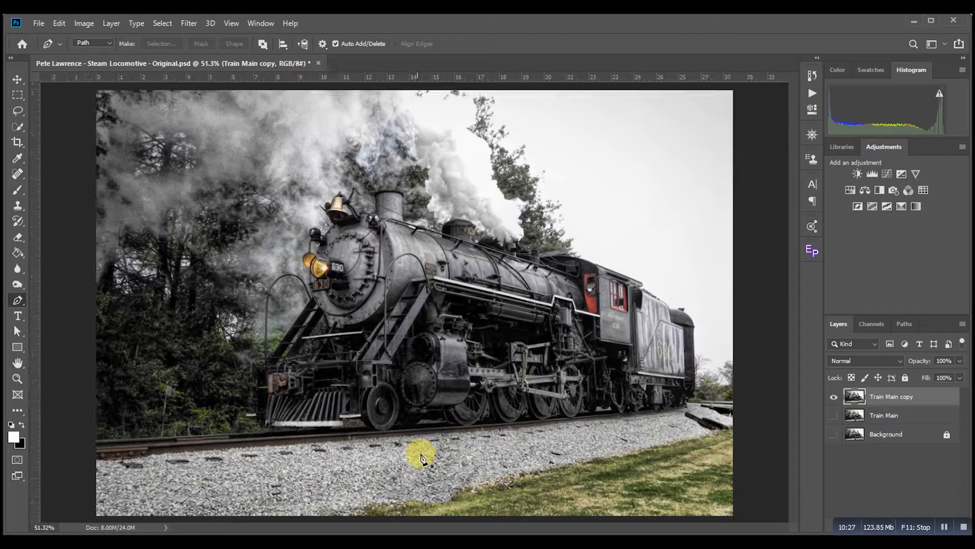
{"action": "left_click_drag", "start_coordinate": [431, 487], "coordinate": [482, 412]}
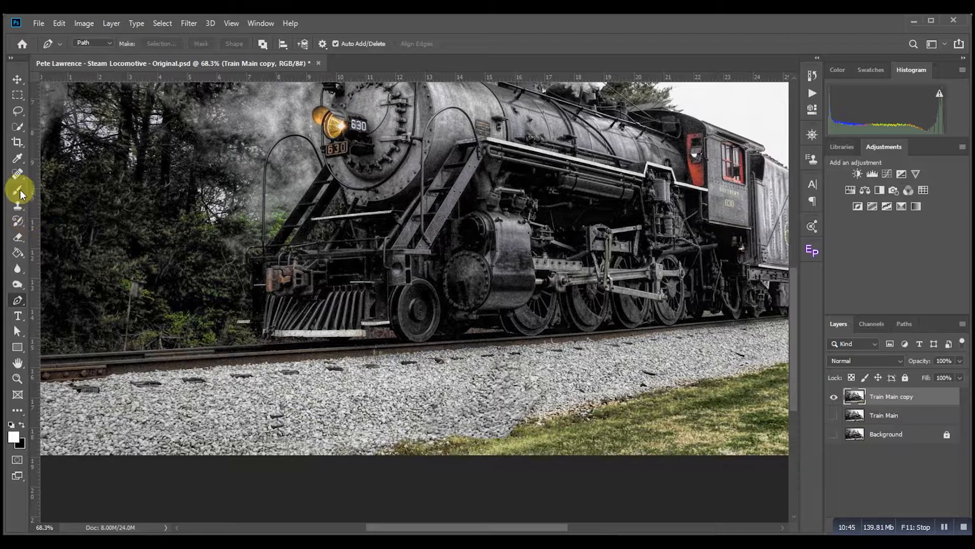
{"action": "left_click", "coordinate": [20, 175]}
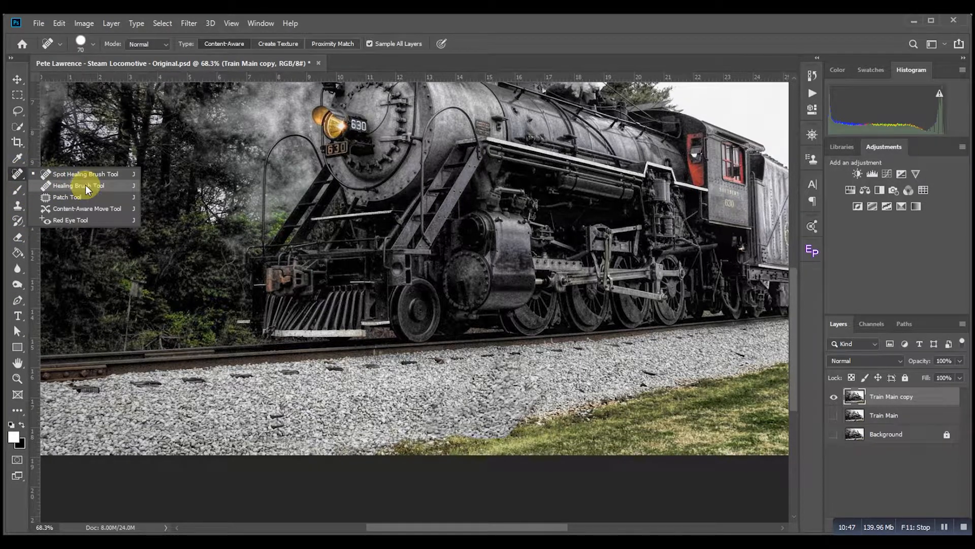
{"action": "left_click", "coordinate": [85, 185]}
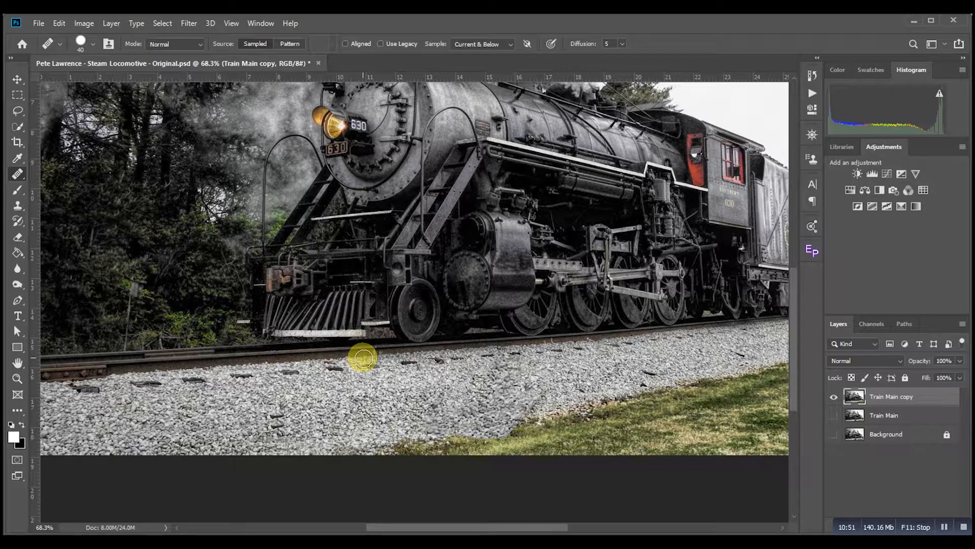
{"action": "left_click", "coordinate": [546, 439], "text": "alt"}
{"action": "mouse_move", "coordinate": [547, 440]}
{"action": "left_mouse_down"}
{"action": "mouse_move", "coordinate": [485, 438]}
{"action": "mouse_move", "coordinate": [510, 430]}
{"action": "mouse_move", "coordinate": [519, 431]}
{"action": "mouse_move", "coordinate": [461, 442]}
{"action": "mouse_move", "coordinate": [533, 430]}
{"action": "mouse_move", "coordinate": [554, 439]}
{"action": "mouse_move", "coordinate": [495, 435]}
{"action": "mouse_move", "coordinate": [510, 430]}
{"action": "mouse_move", "coordinate": [569, 445]}
{"action": "left_mouse_up"}
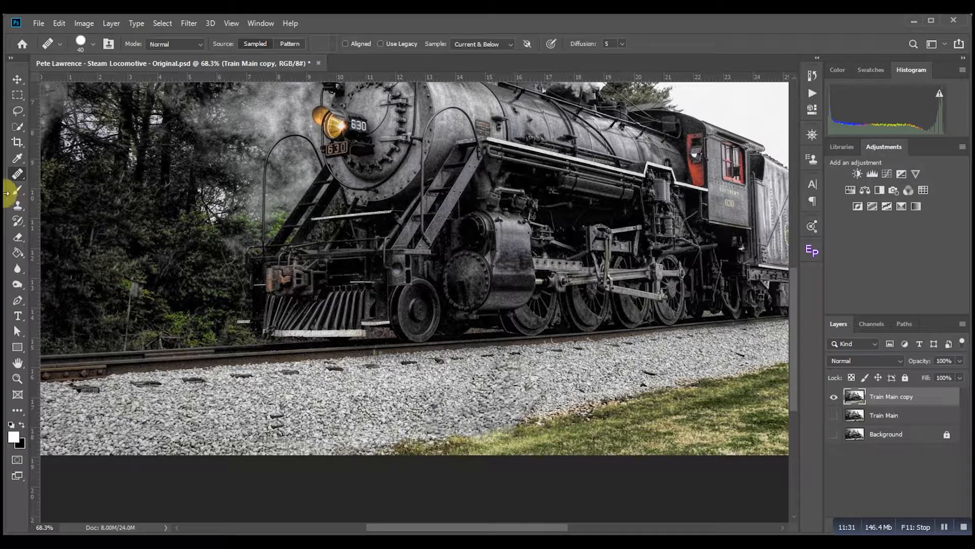
Step: Switch to the Spot Healing Brush and remove the dark spots left on the gravel beside the track
{"action": "left_click", "coordinate": [270, 422]}
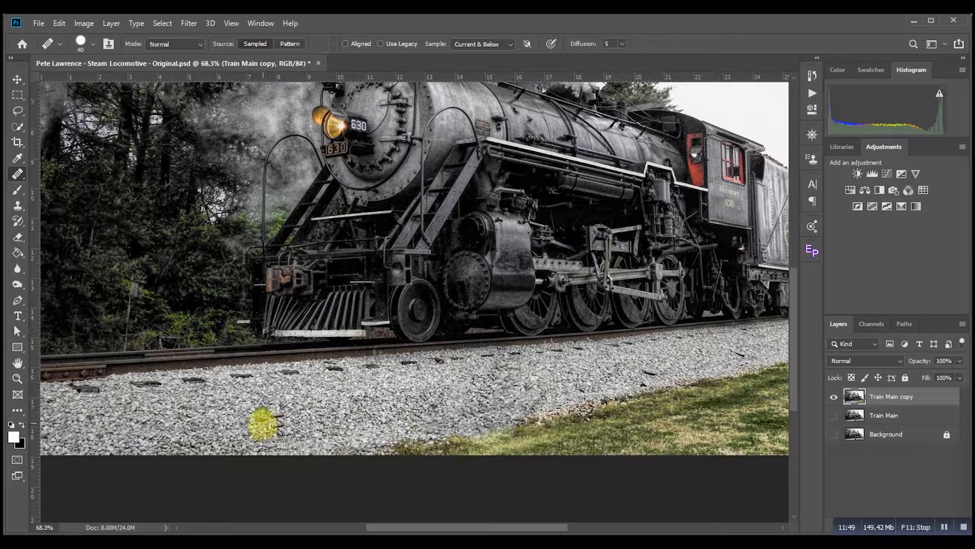
{"action": "right_click", "coordinate": [20, 173]}
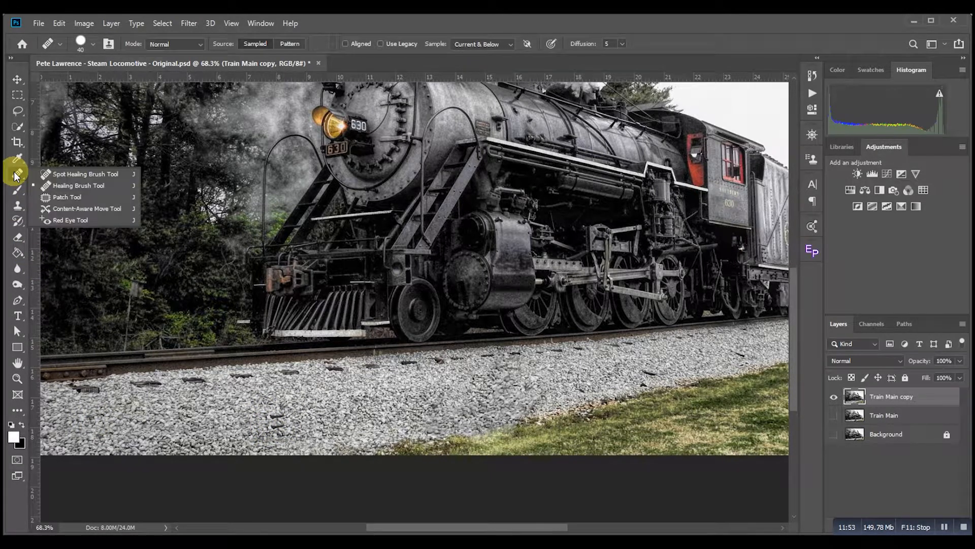
{"action": "left_click", "coordinate": [63, 175]}
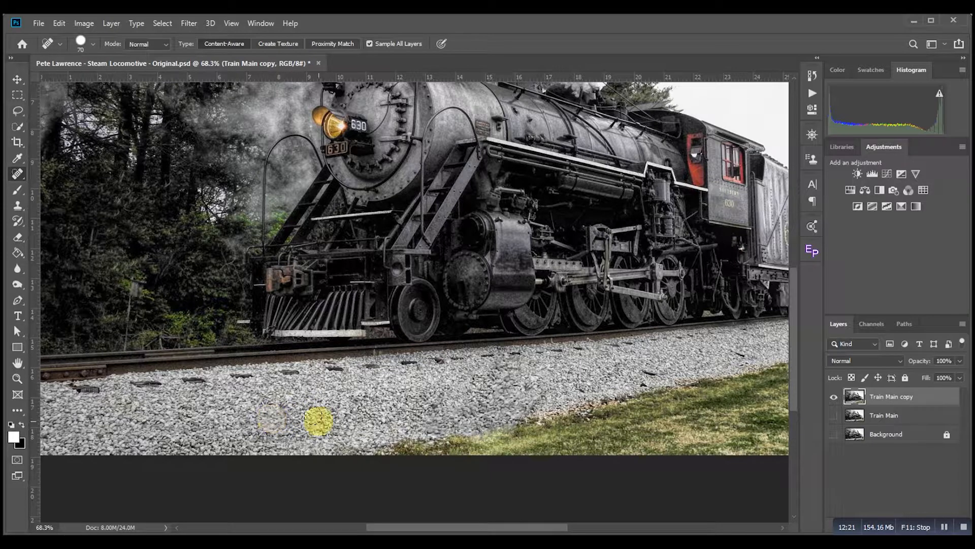
{"action": "key", "text": "ctrl+z"}
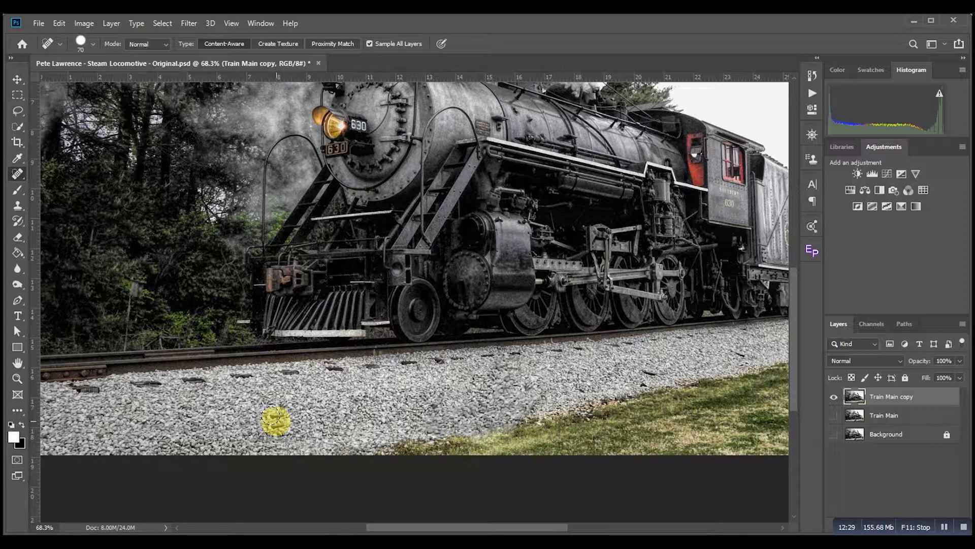
{"action": "left_click", "coordinate": [270, 416]}
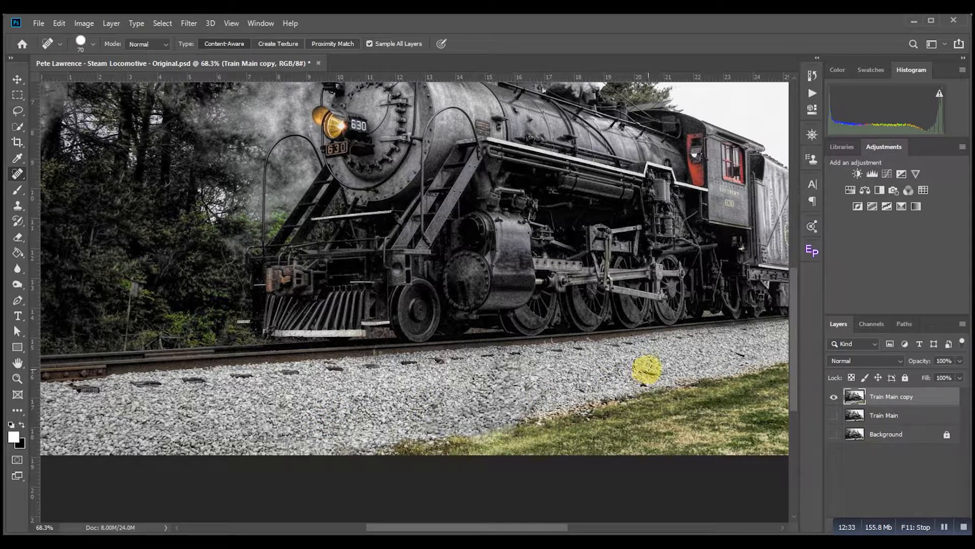
{"action": "left_click", "coordinate": [646, 370]}
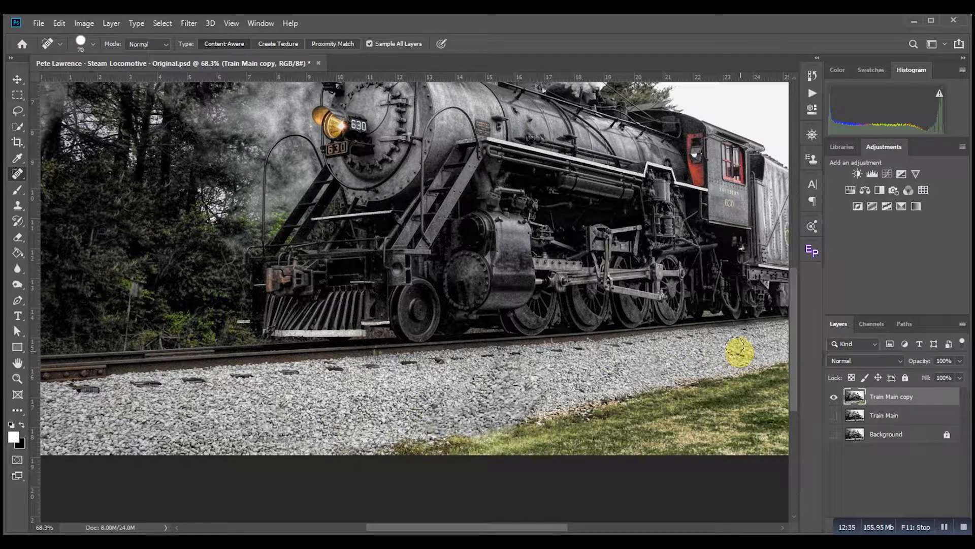
{"action": "left_click", "coordinate": [510, 375]}
{"action": "left_click", "coordinate": [510, 379]}
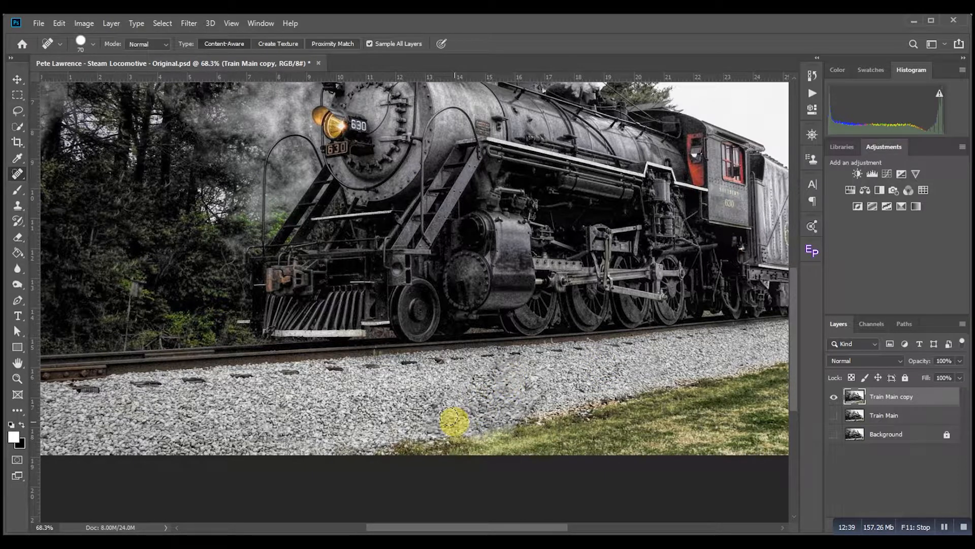
{"action": "left_click", "coordinate": [533, 385]}
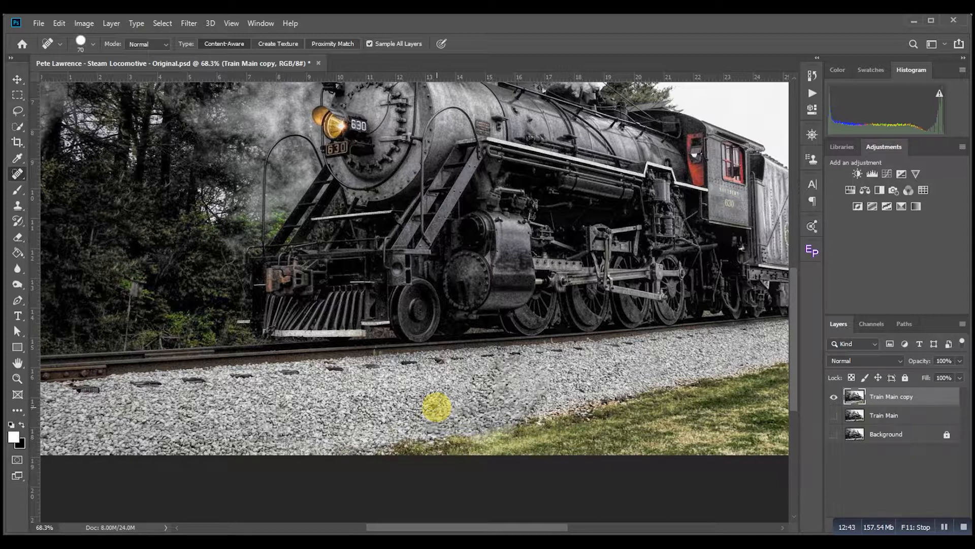
Step: Fit the image to the screen and sharpen the lower gravel with the Sharpen tool at a 150 px brush
{"action": "key", "text": "v"}
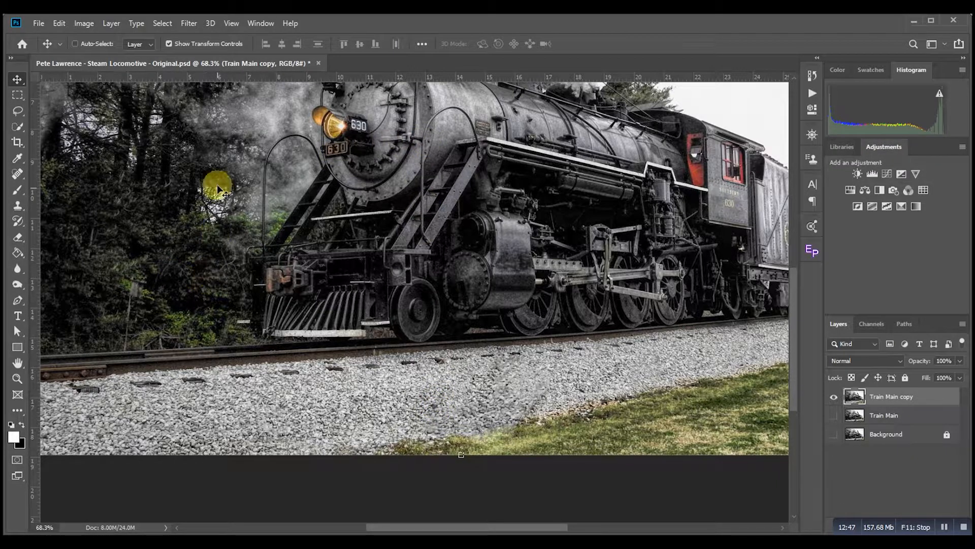
{"action": "left_click", "coordinate": [17, 379]}
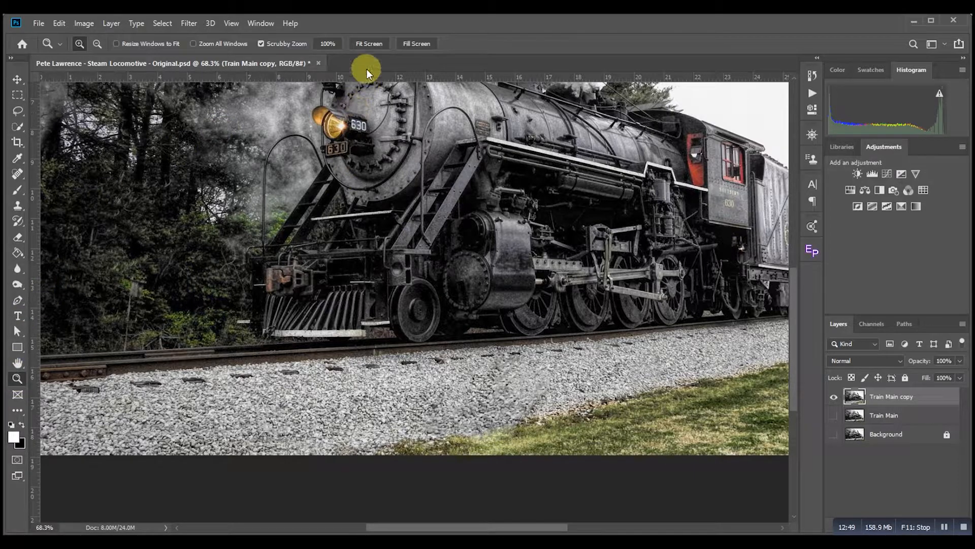
{"action": "left_click", "coordinate": [370, 44]}
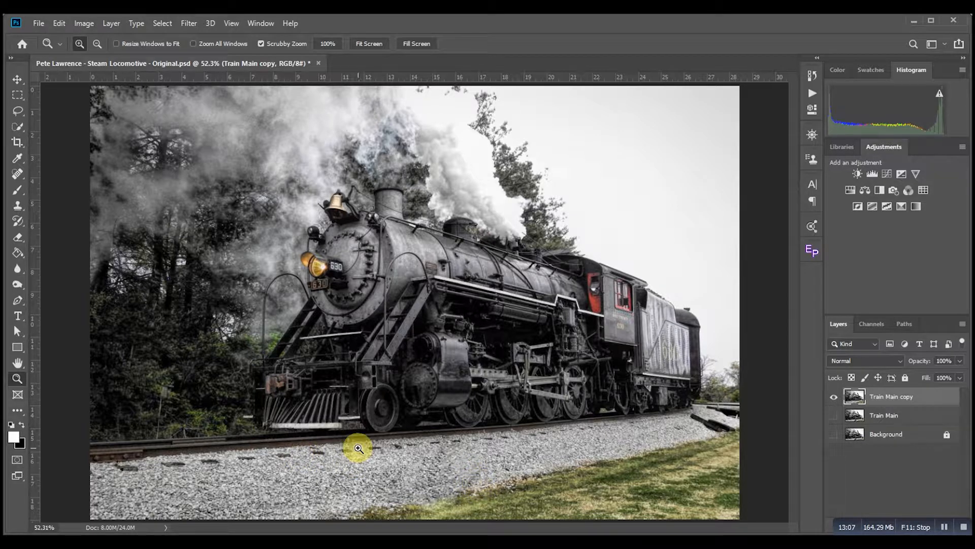
{"action": "left_click", "coordinate": [16, 268]}
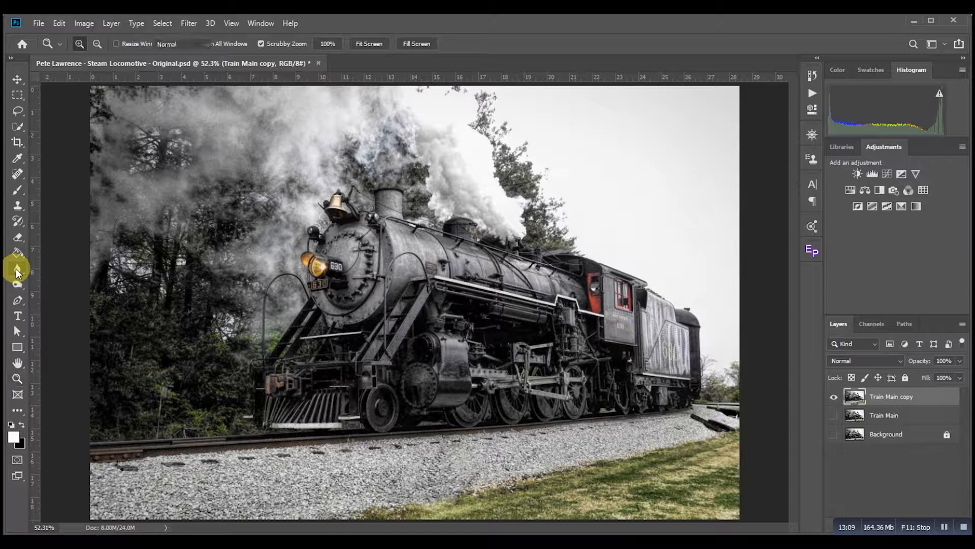
{"action": "left_click", "coordinate": [59, 278]}
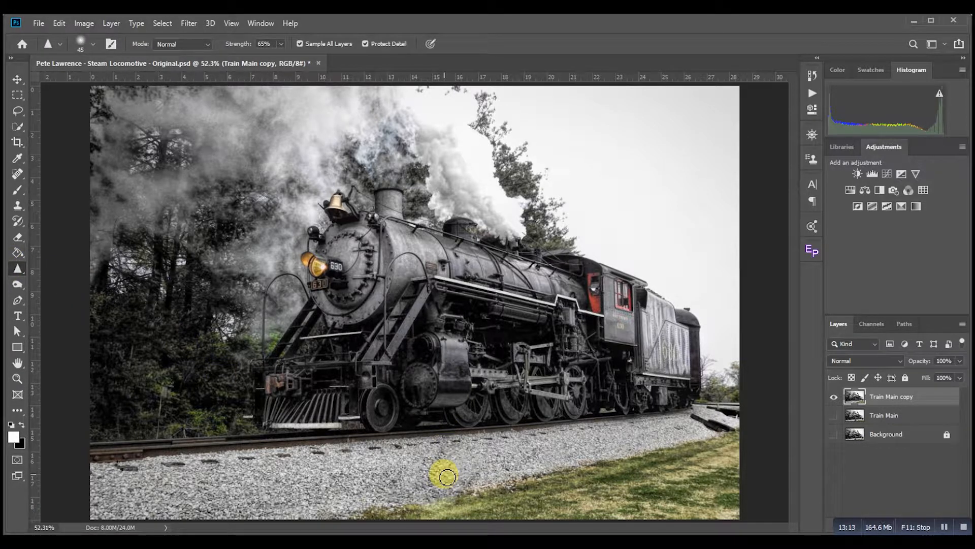
{"action": "key", "text": "bracketright"}
{"action": "key", "text": "bracketright"}
{"action": "key", "text": "bracketright"}
{"action": "key", "text": "bracketright"}
{"action": "key", "text": "bracketright"}
{"action": "key", "text": "bracketright"}
{"action": "key", "text": "bracketright"}
{"action": "key", "text": "bracketright"}
{"action": "mouse_move", "coordinate": [466, 452]}
{"action": "left_mouse_down"}
{"action": "mouse_move", "coordinate": [404, 463]}
{"action": "mouse_move", "coordinate": [458, 463]}
{"action": "mouse_move", "coordinate": [364, 473]}
{"action": "mouse_move", "coordinate": [447, 453]}
{"action": "mouse_move", "coordinate": [375, 461]}
{"action": "mouse_move", "coordinate": [472, 484]}
{"action": "mouse_move", "coordinate": [505, 465]}
{"action": "mouse_move", "coordinate": [459, 460]}
{"action": "mouse_move", "coordinate": [586, 478]}
{"action": "left_mouse_up"}
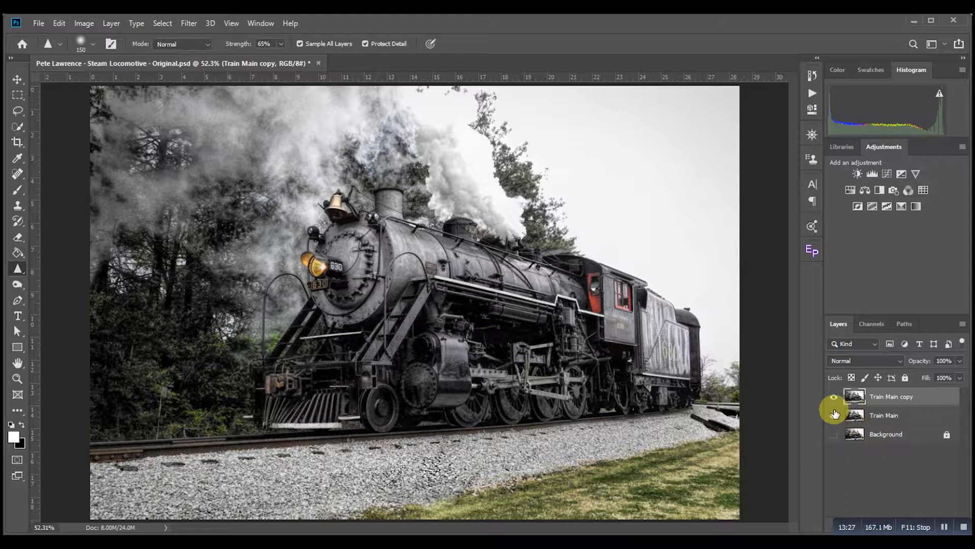
Step: Turn Train Main back on and toggle the Train Main copy layer to compare the retouched gravel with the original
{"action": "left_click", "coordinate": [834, 415]}
{"action": "left_click", "coordinate": [833, 397]}
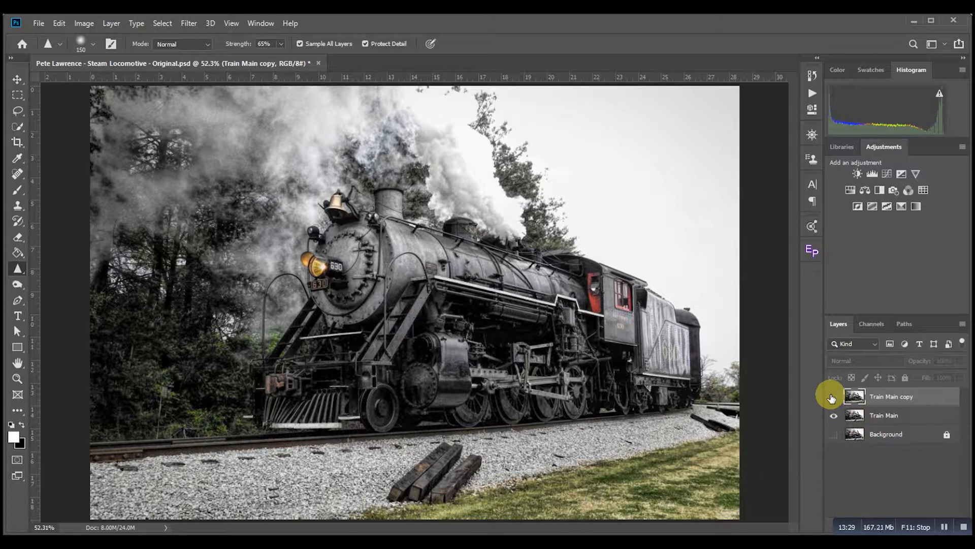
{"action": "left_click", "coordinate": [833, 397]}
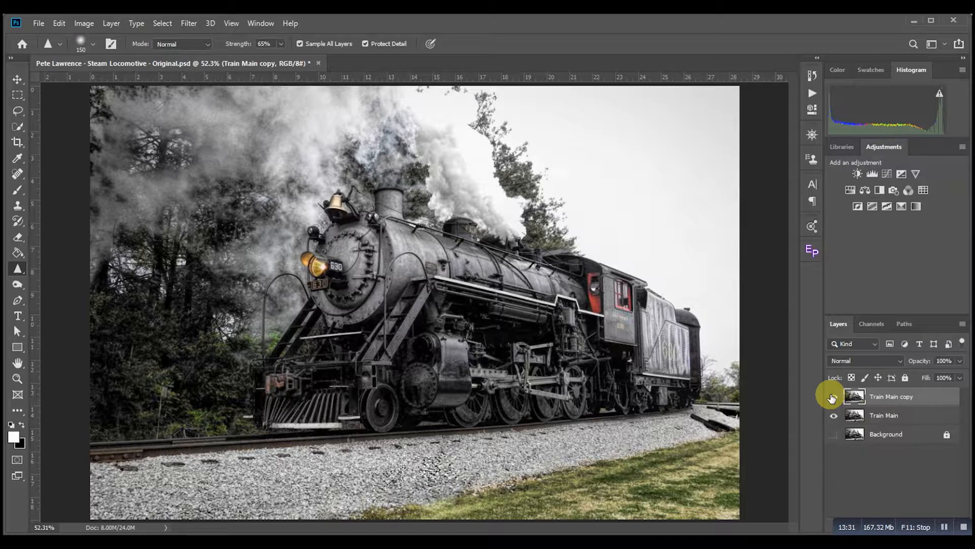